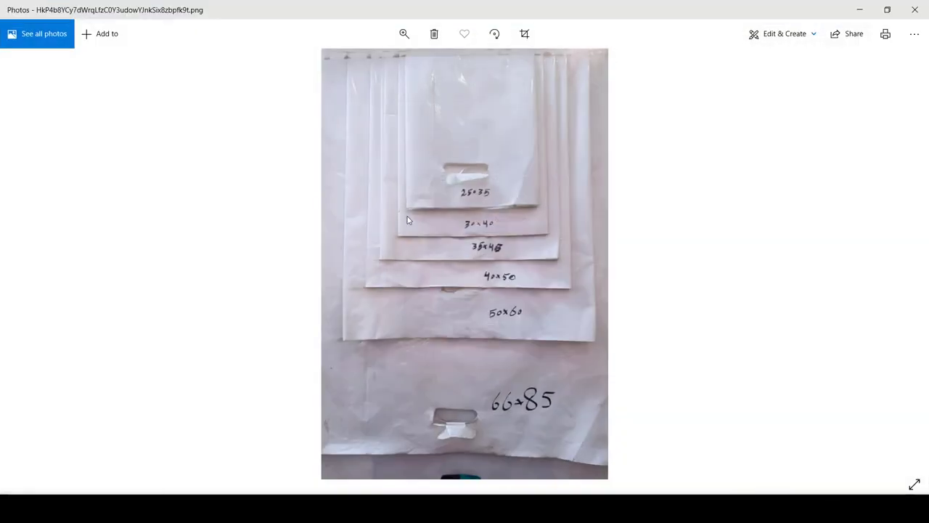
Step: Set the paper to Width 30 cm and Height 40 cm, then close the margins warning
click(860, 10)
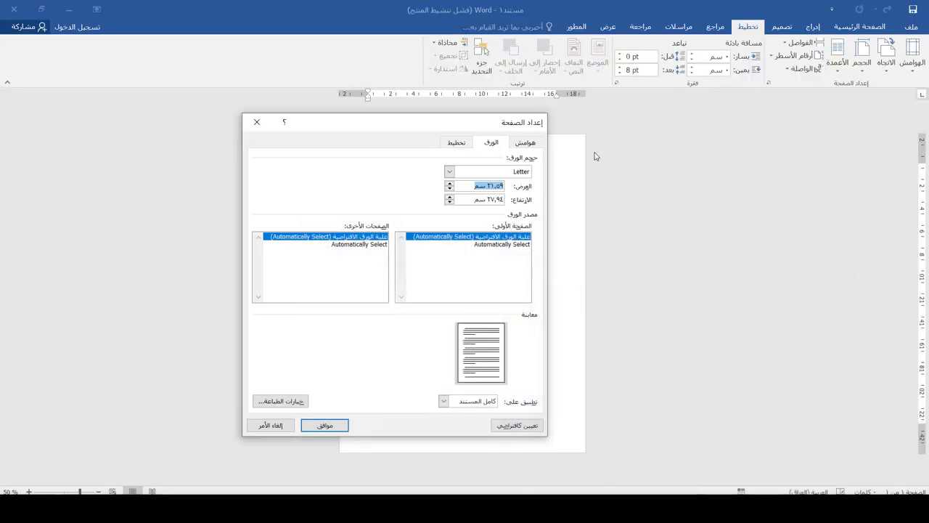
text(30)
drag(469, 200, 488, 200)
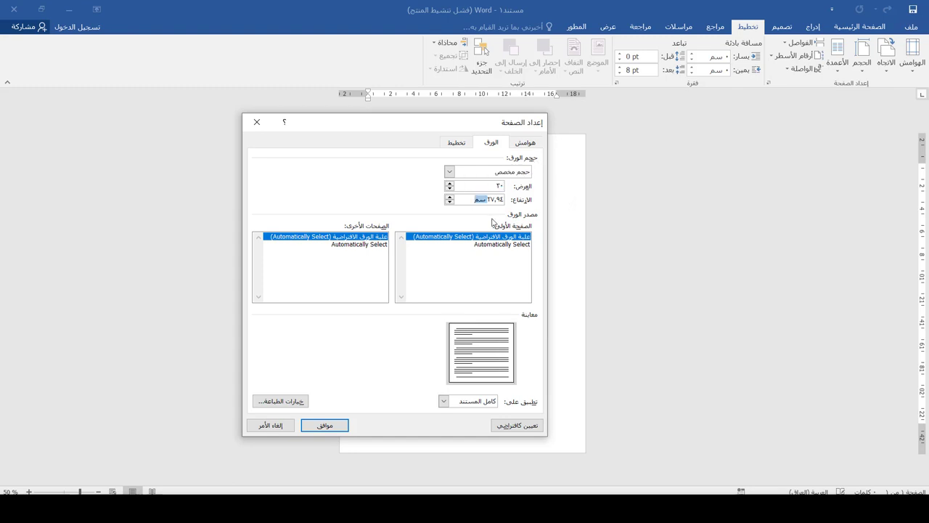
drag(488, 237, 485, 244)
text(40)
key(Return)
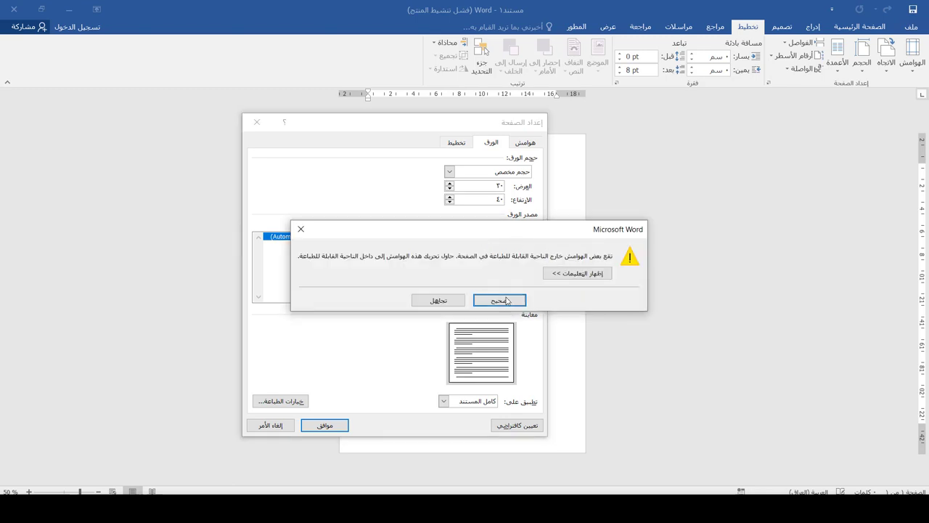
click(301, 229)
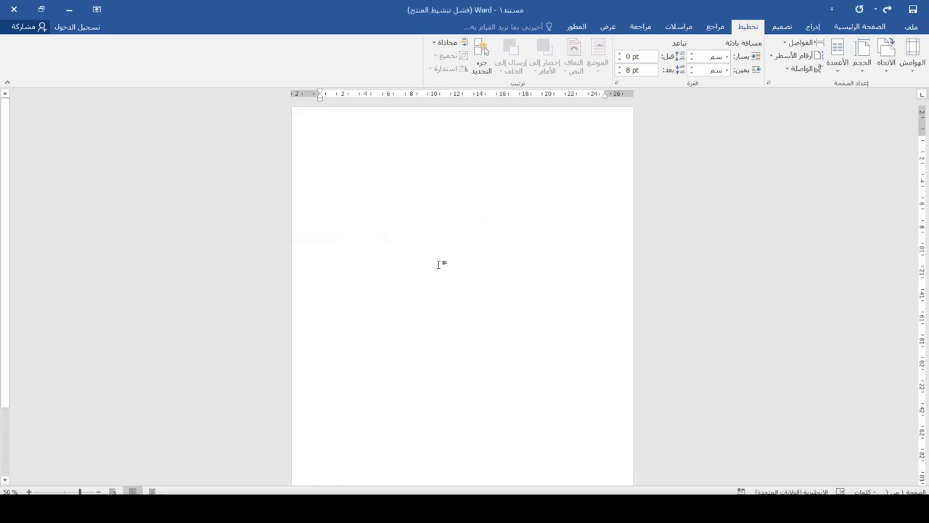
scroll(521, 267, down, 2)
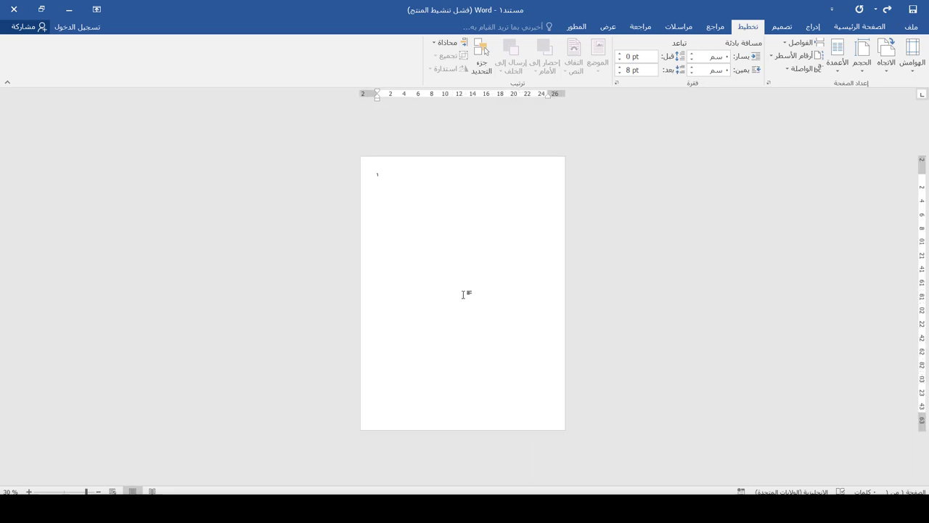
scroll(402, 300, up, 1)
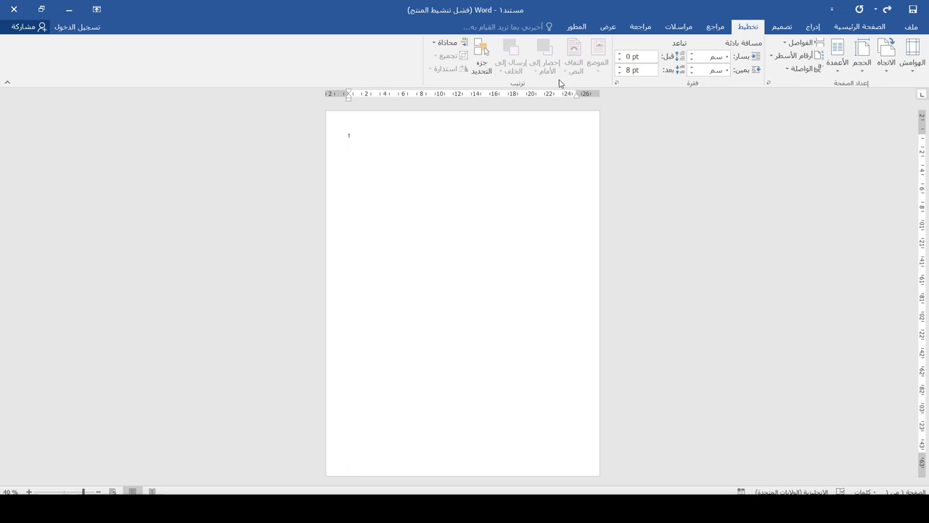
Step: Insert the CRAZY logo picture, wrap it In Front of Text, and centre it on the page
click(811, 28)
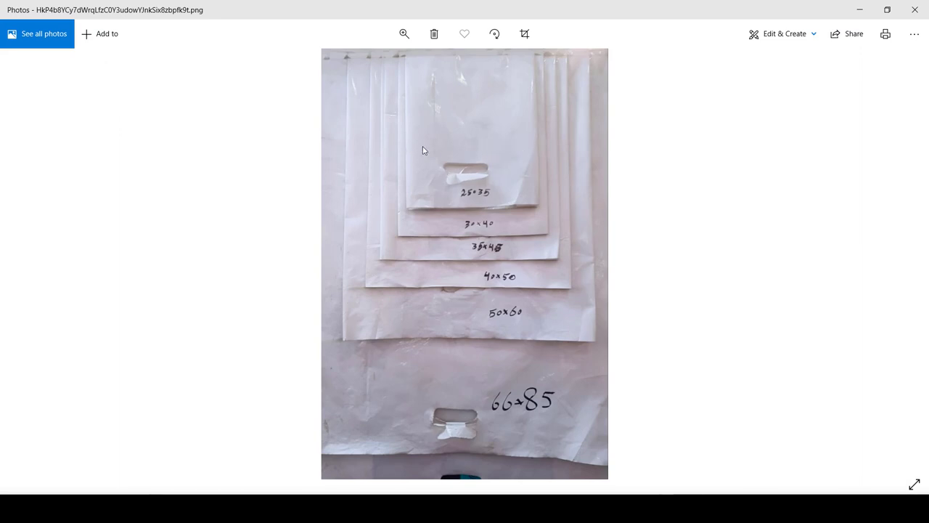
key(alt+F4)
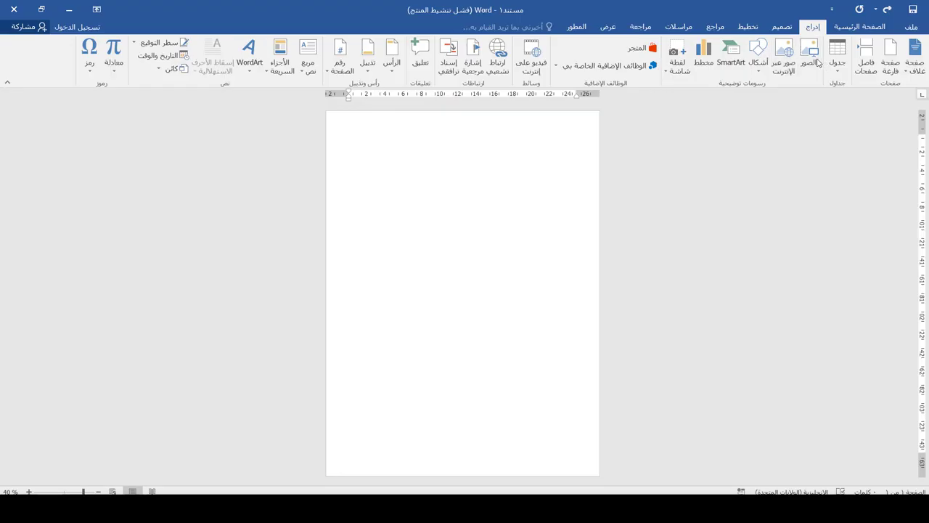
click(813, 59)
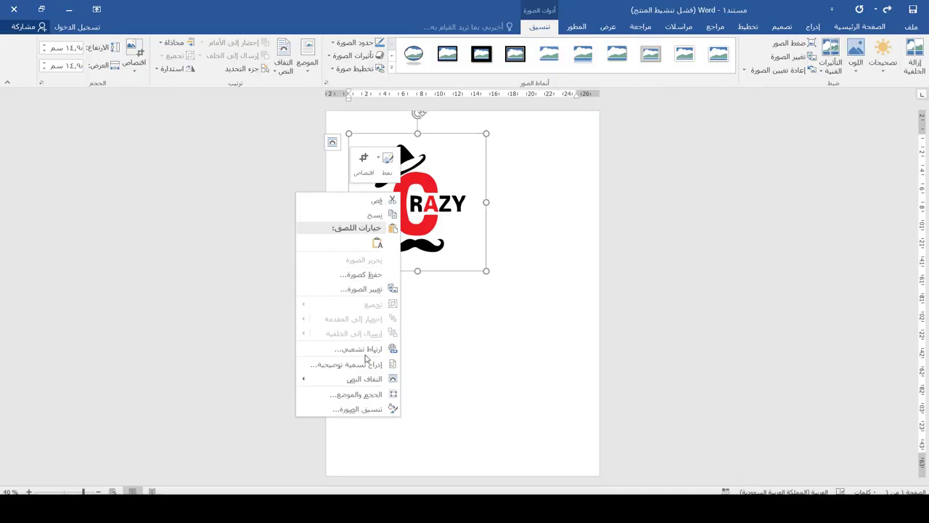
mouse_move(314, 383)
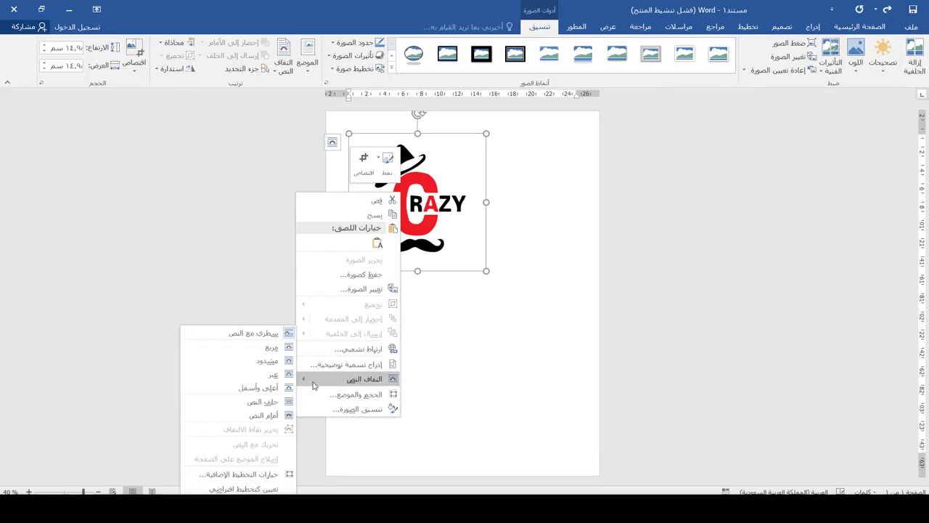
click(269, 420)
drag(420, 209, 463, 289)
click(567, 211)
click(813, 27)
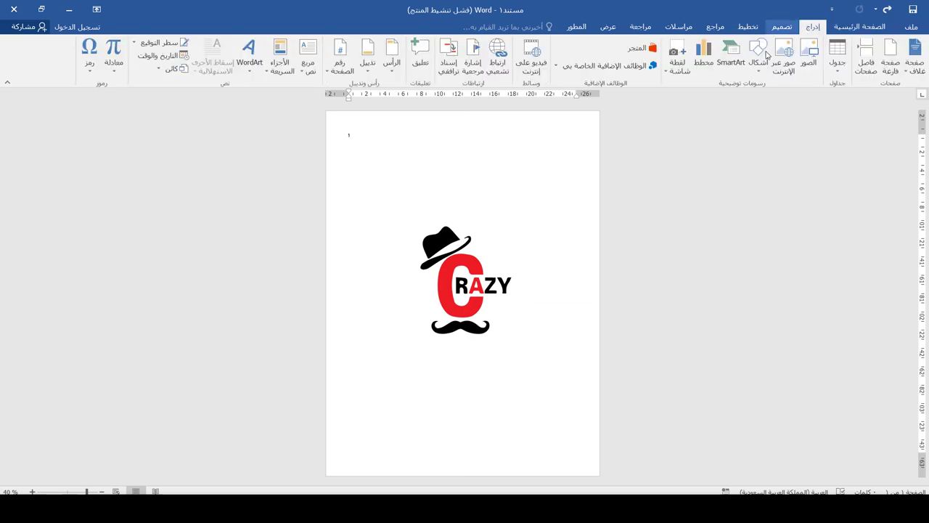
click(759, 58)
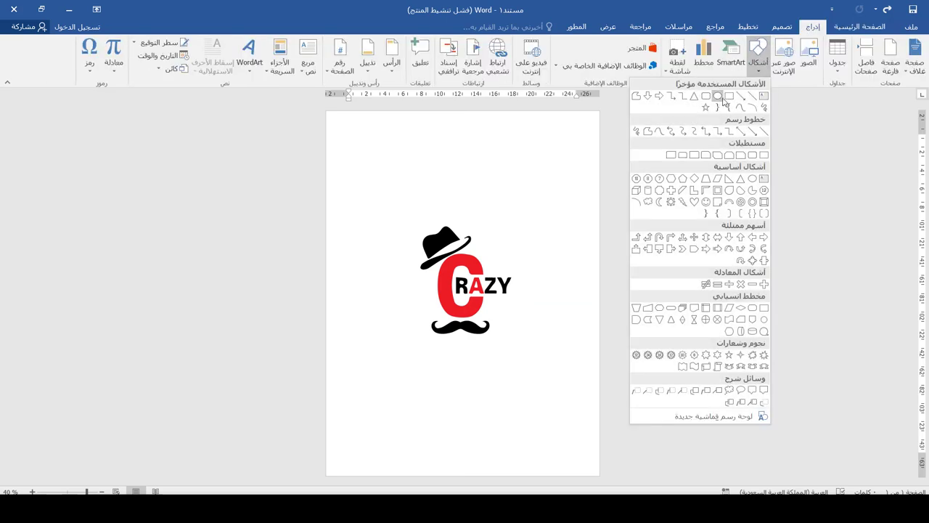
Step: Draw a rectangle spanning the page width just below the logo
click(718, 96)
drag(598, 350, 312, 392)
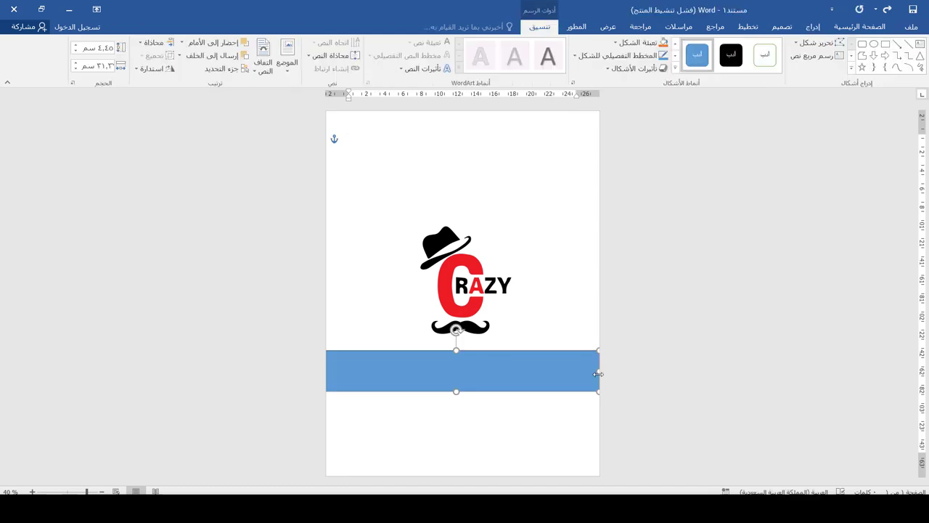
drag(456, 392, 465, 400)
drag(477, 365, 477, 363)
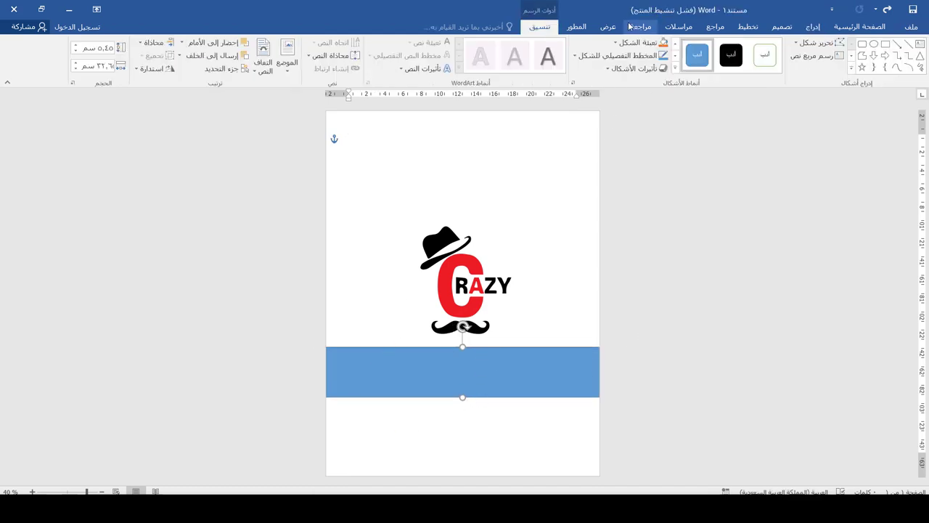
Step: Give the band a grey fill and no outline
click(632, 43)
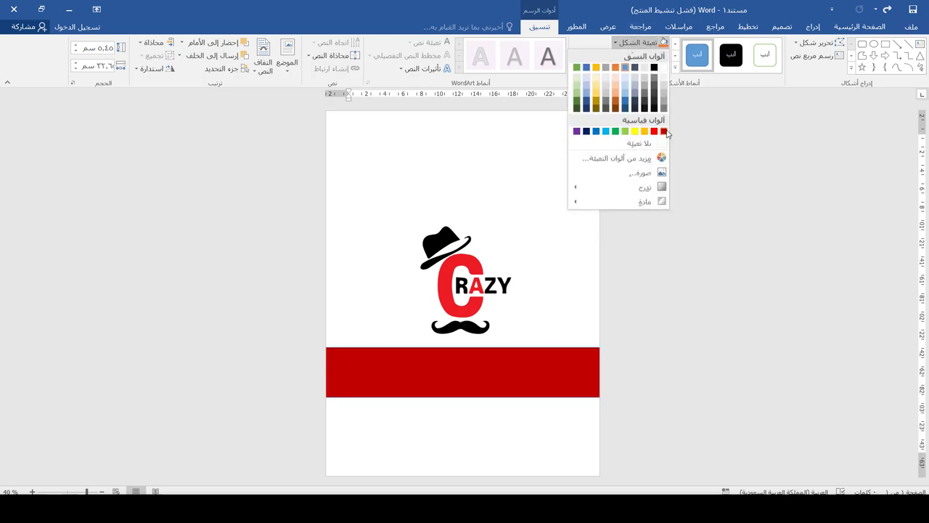
click(664, 131)
click(645, 44)
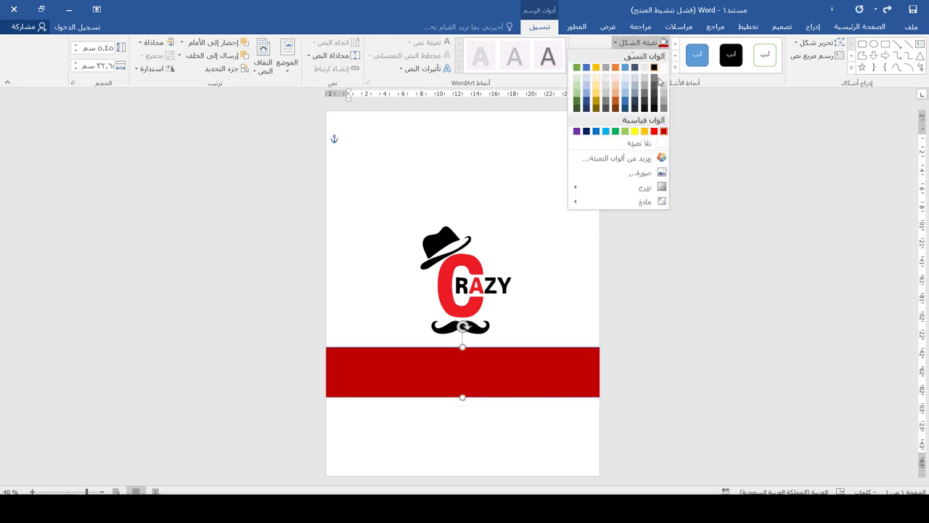
click(654, 132)
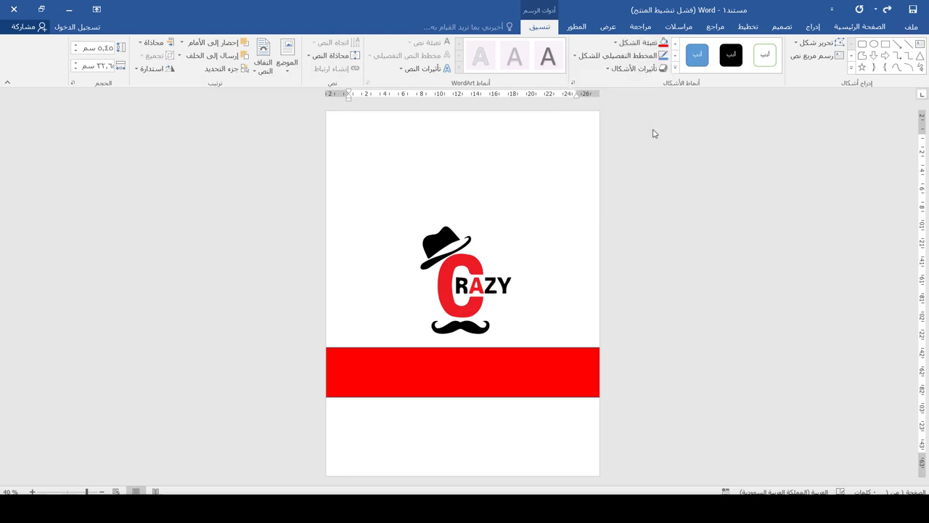
click(634, 59)
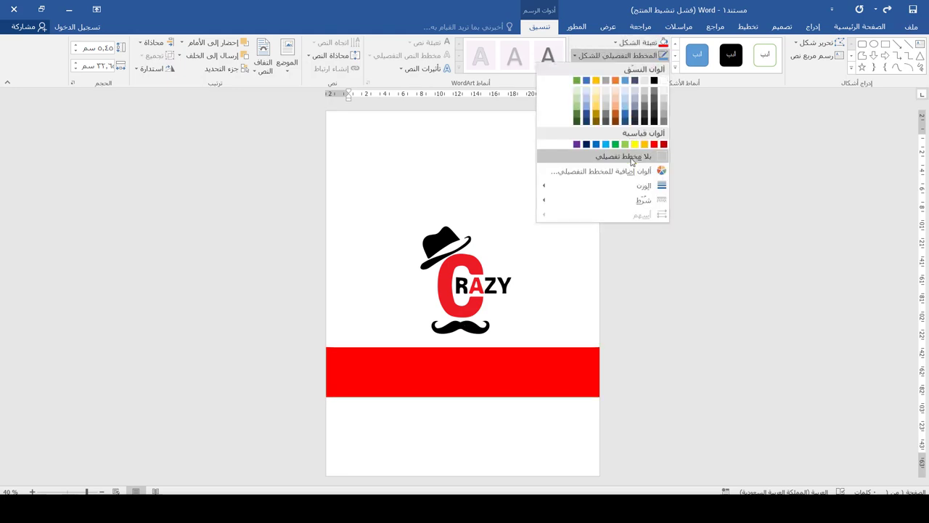
click(601, 156)
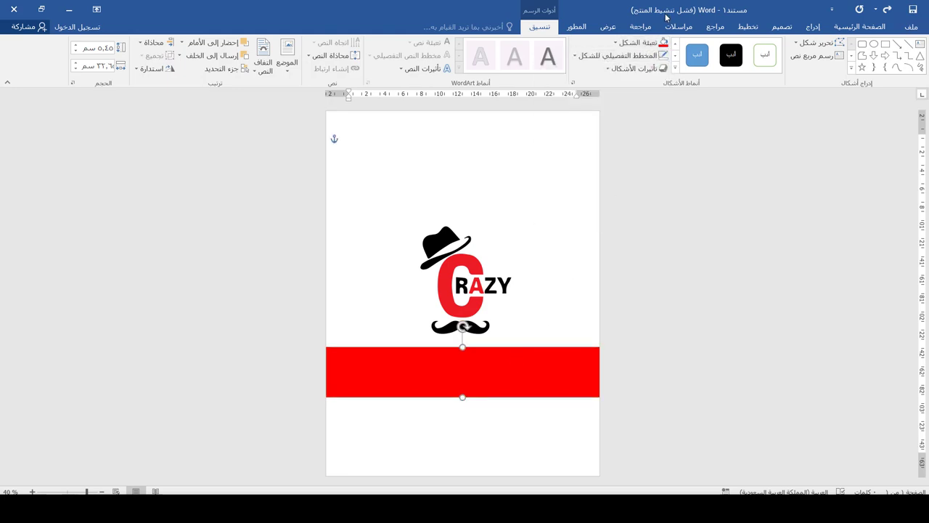
click(642, 43)
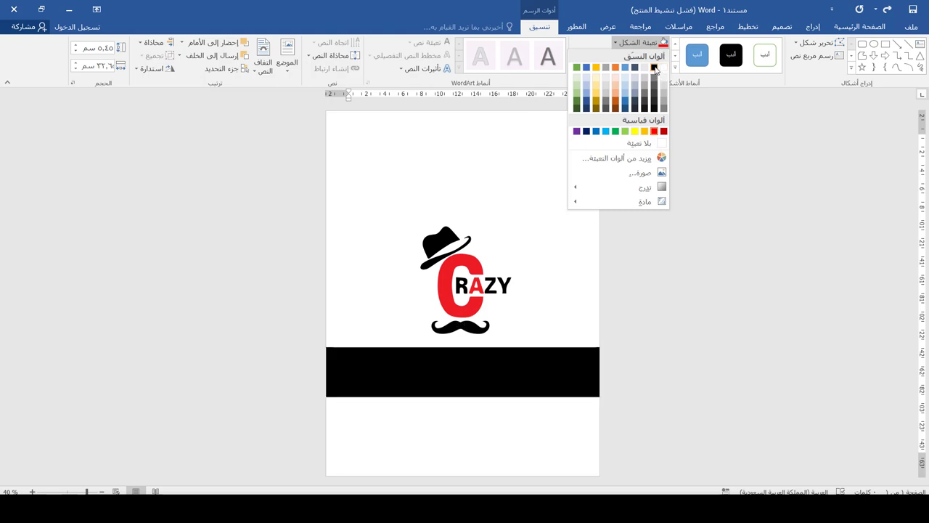
click(655, 68)
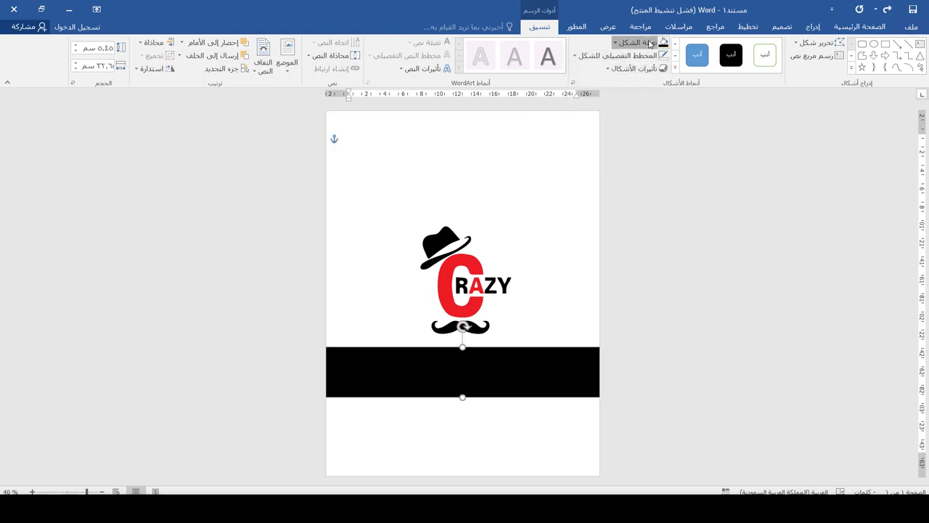
click(642, 43)
click(655, 91)
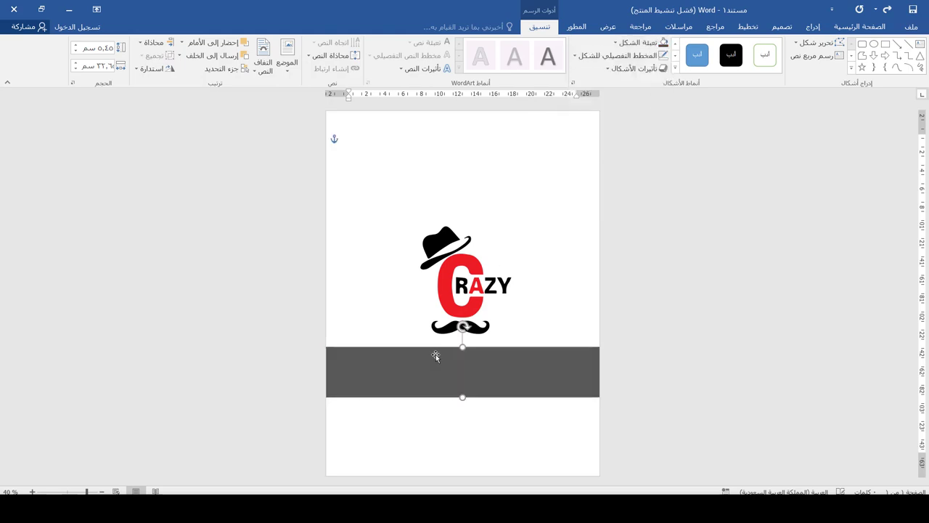
Step: With Edit Points, bend the band's top edge down and bottom edge up, then nudge it up
right_click(449, 370)
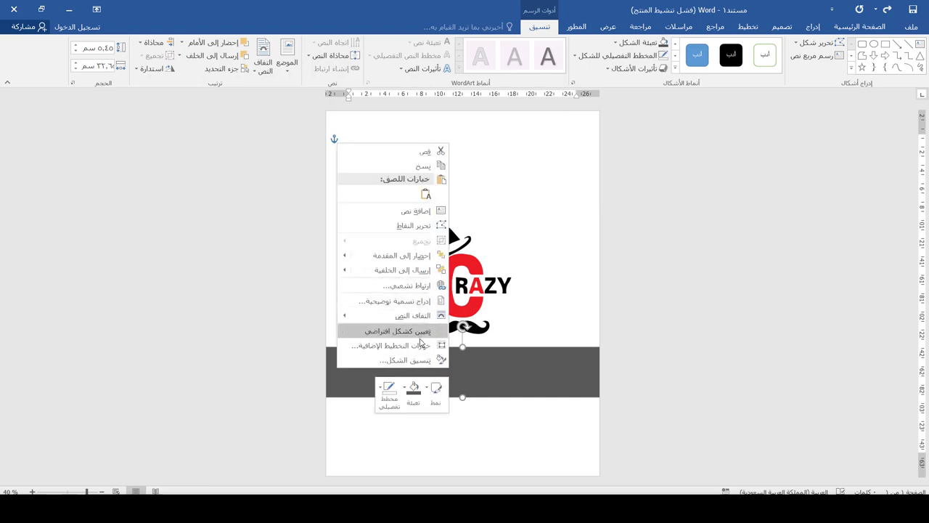
click(428, 226)
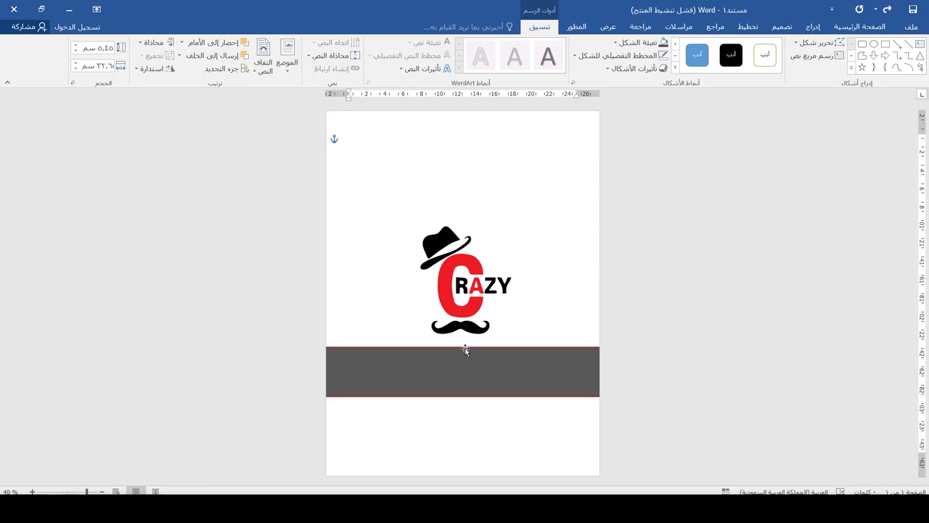
drag(465, 347, 464, 358)
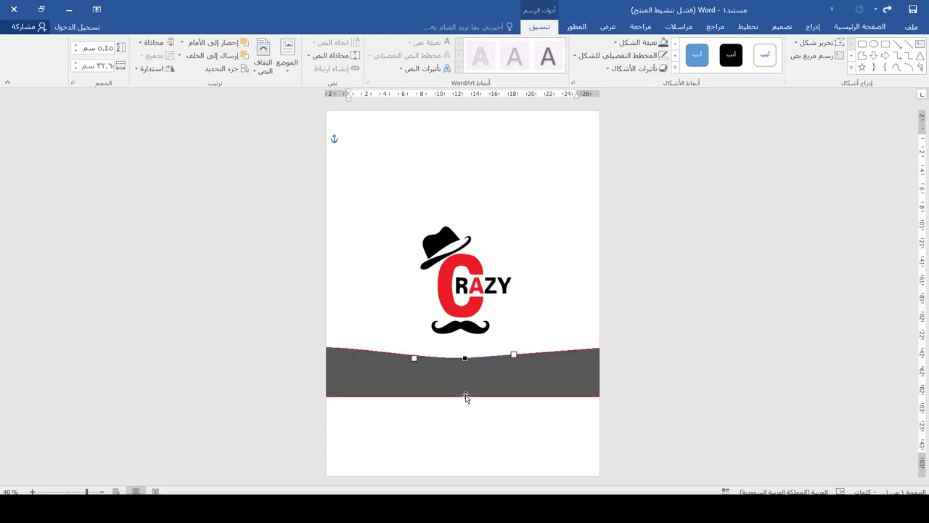
drag(465, 396, 466, 390)
click(472, 363)
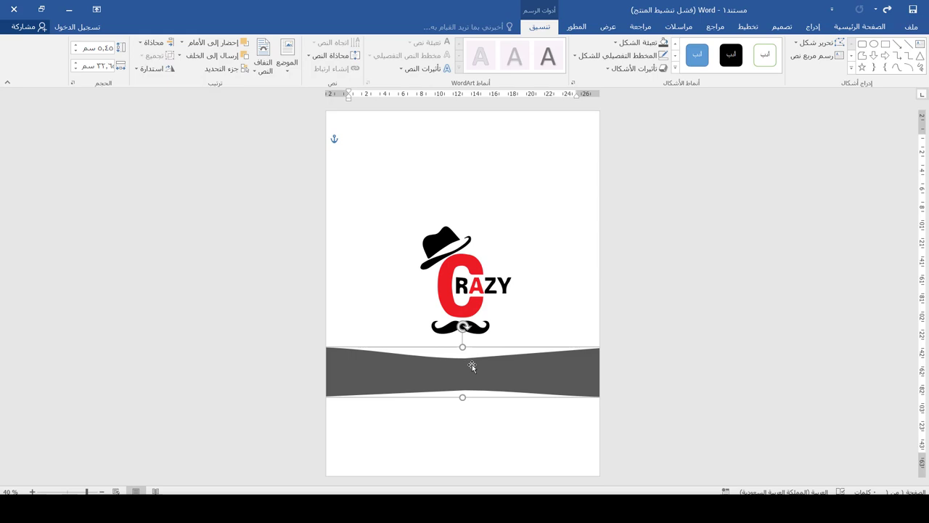
key(Up)
key(Up)
key(Up)
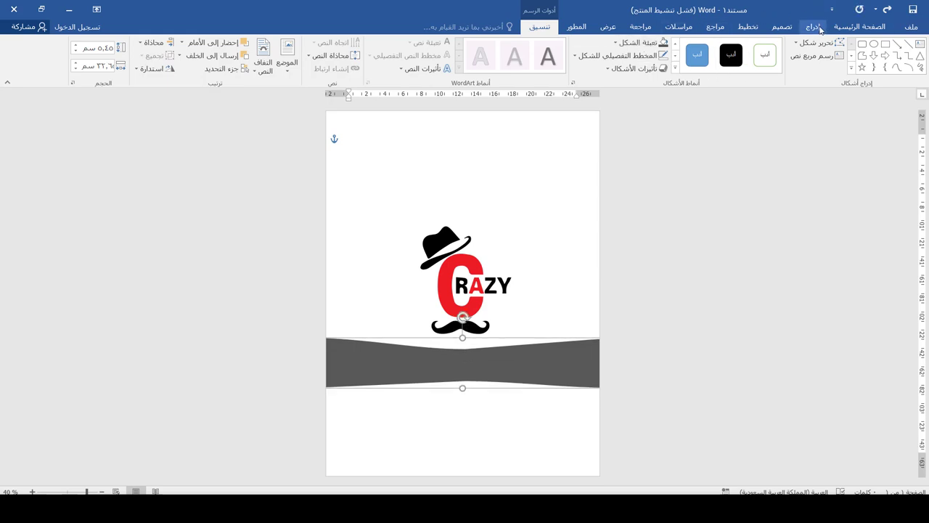
click(814, 27)
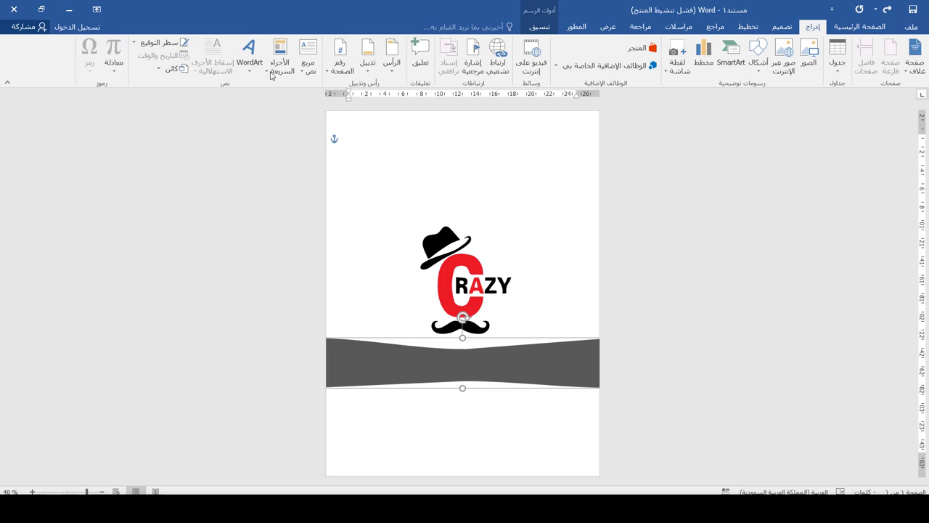
Step: Draw a text box across the grey band for the shop name كريزي لتجارة الملابس الرجالية
click(307, 64)
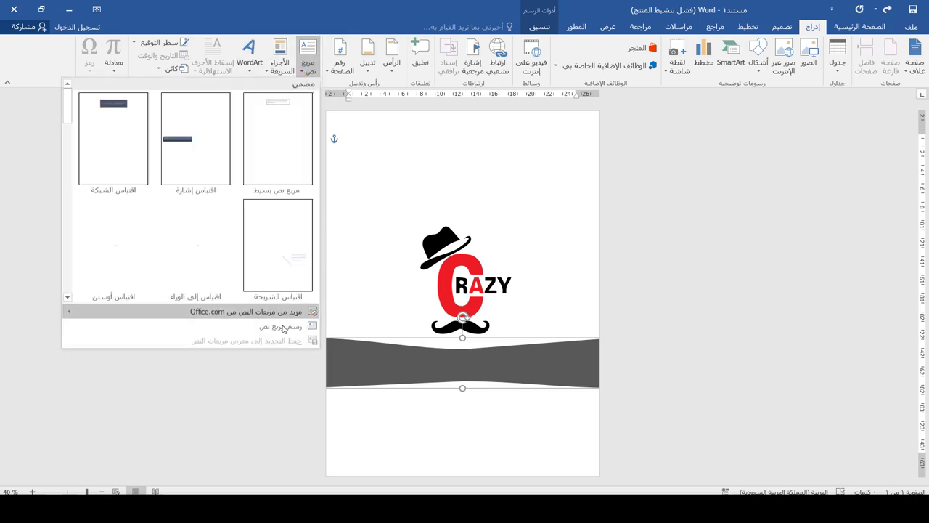
click(282, 327)
drag(573, 349, 344, 381)
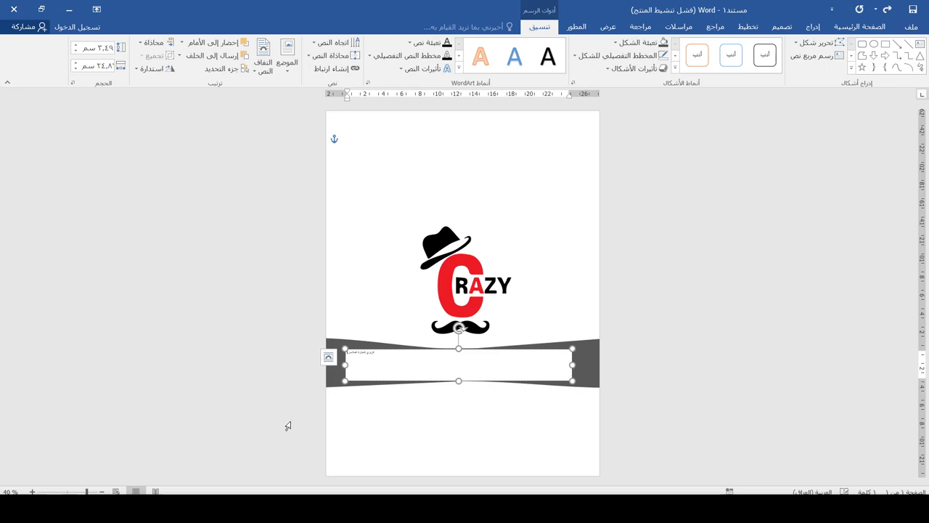
Step: Set the shop name to the Al-Jazeera-Arabic-Bold font at size 48
key(ctrl+a)
click(860, 26)
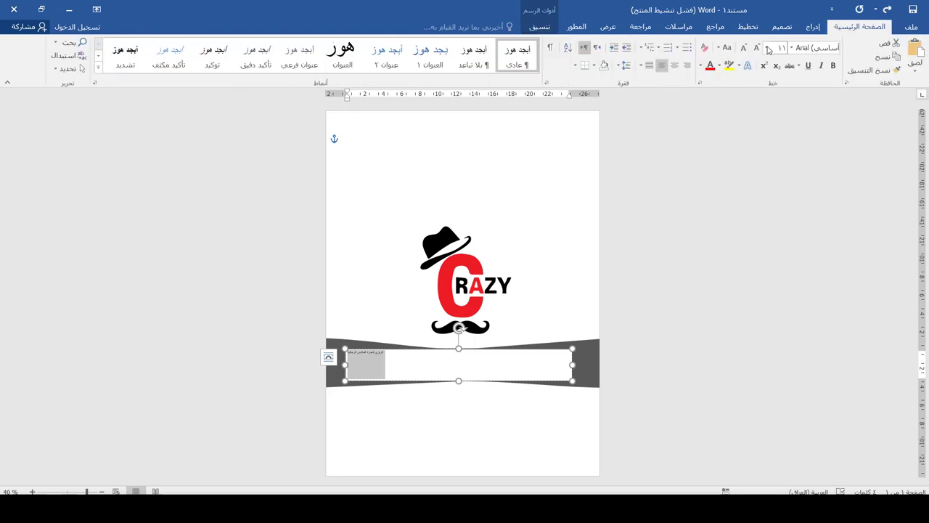
click(793, 52)
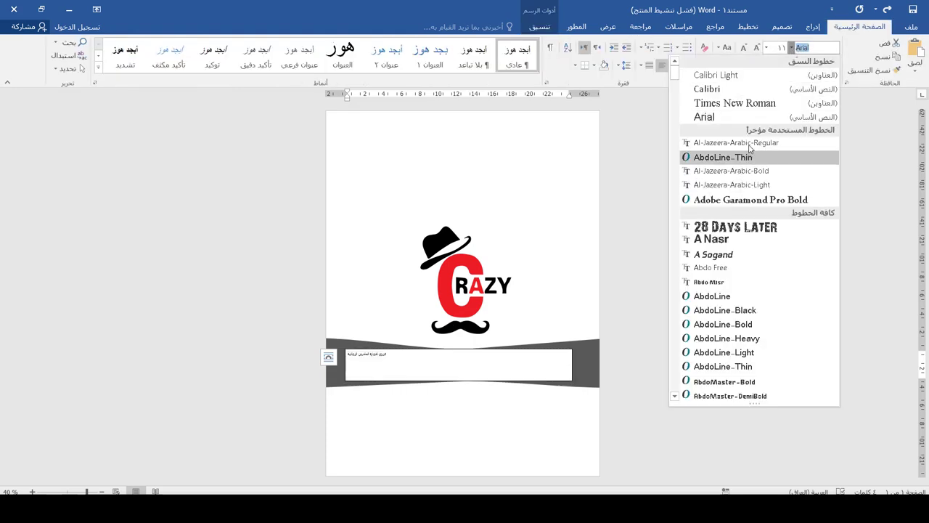
click(731, 171)
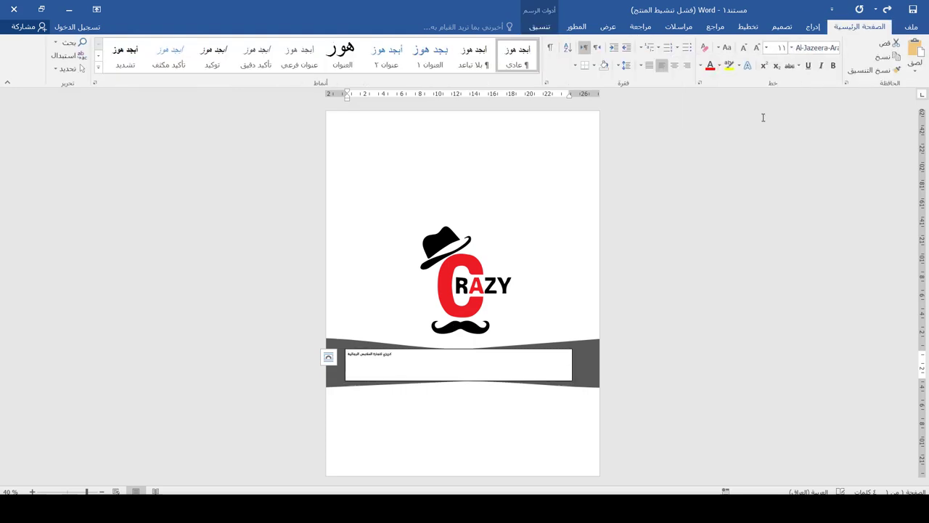
click(793, 48)
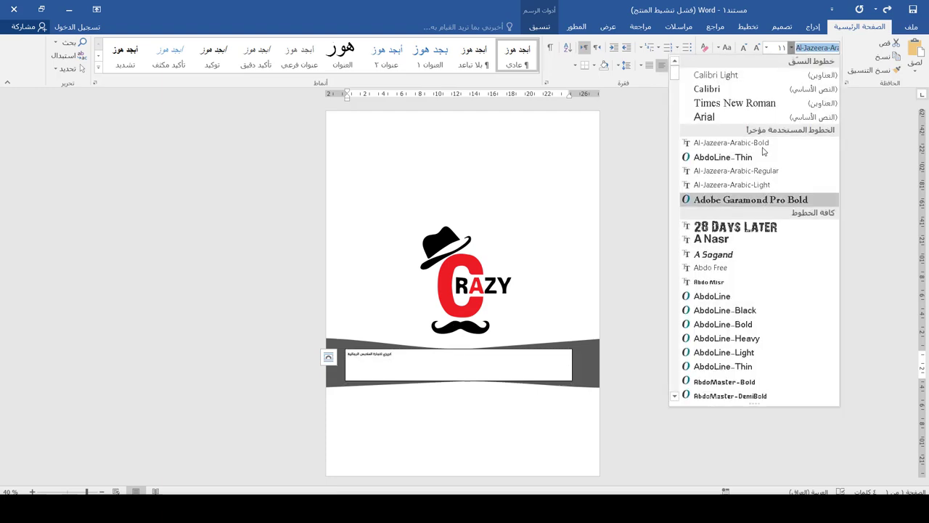
click(739, 141)
key(ctrl+a)
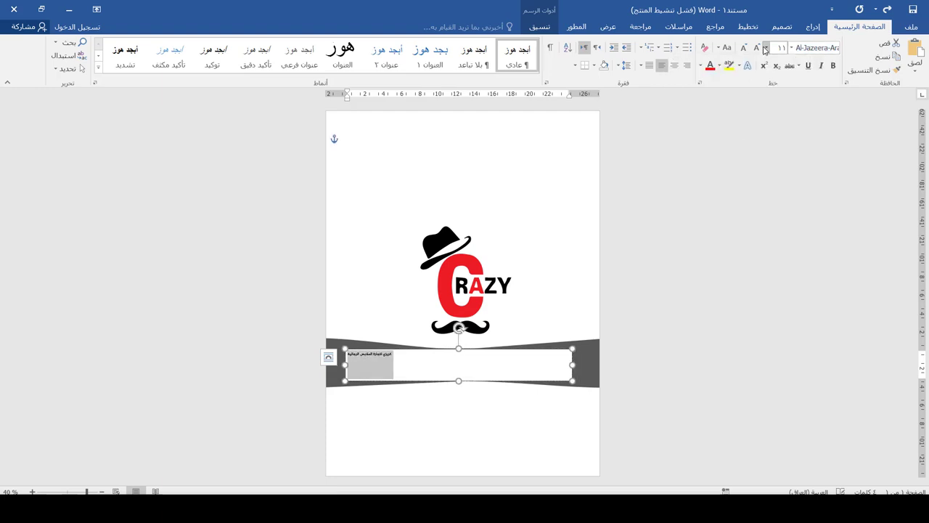
click(766, 48)
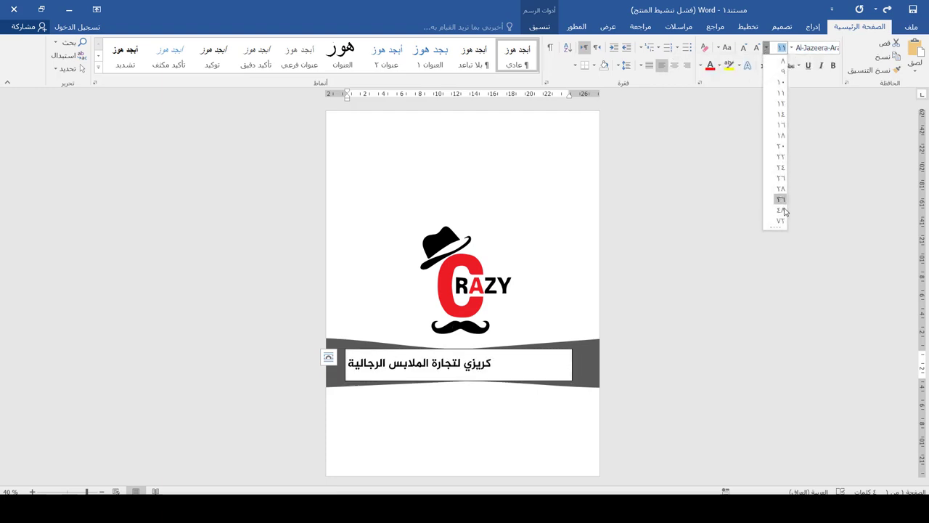
click(781, 210)
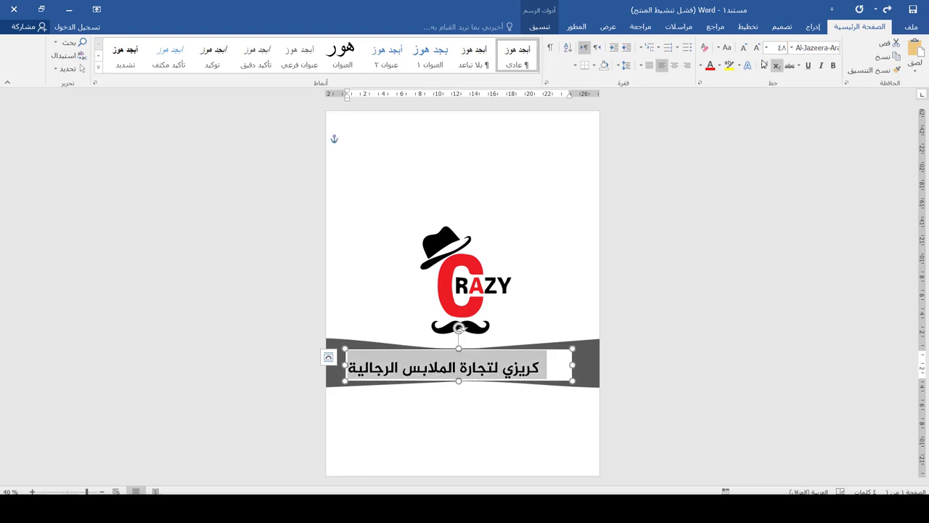
Step: Give the shop-name text box No Fill and No Outline
click(540, 26)
click(643, 48)
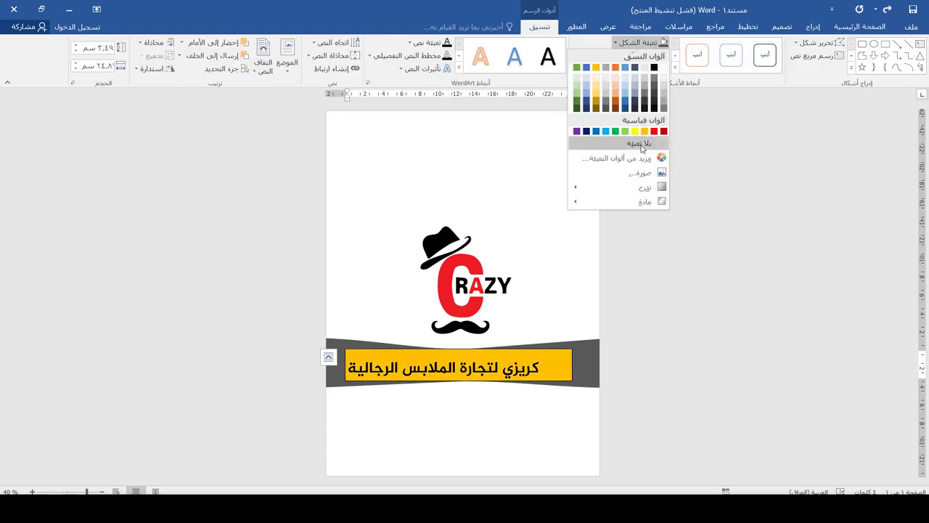
click(643, 144)
click(643, 56)
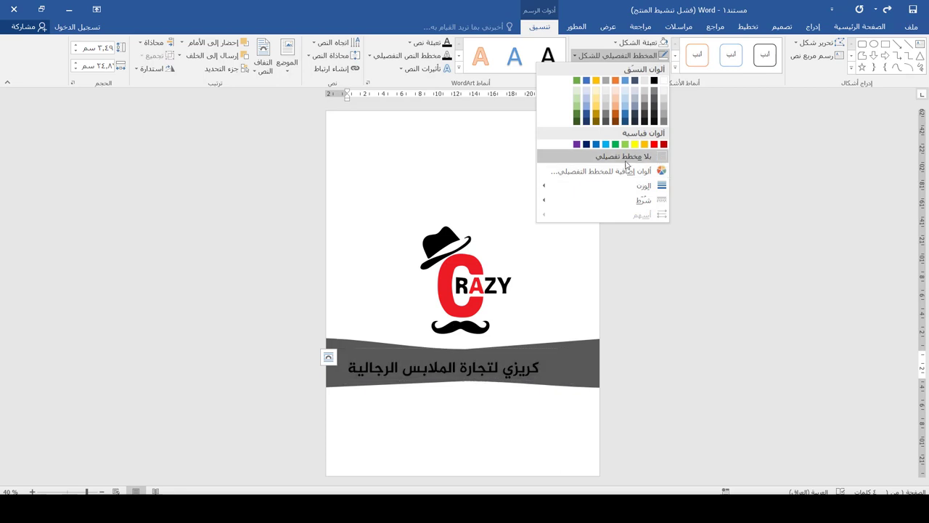
click(629, 159)
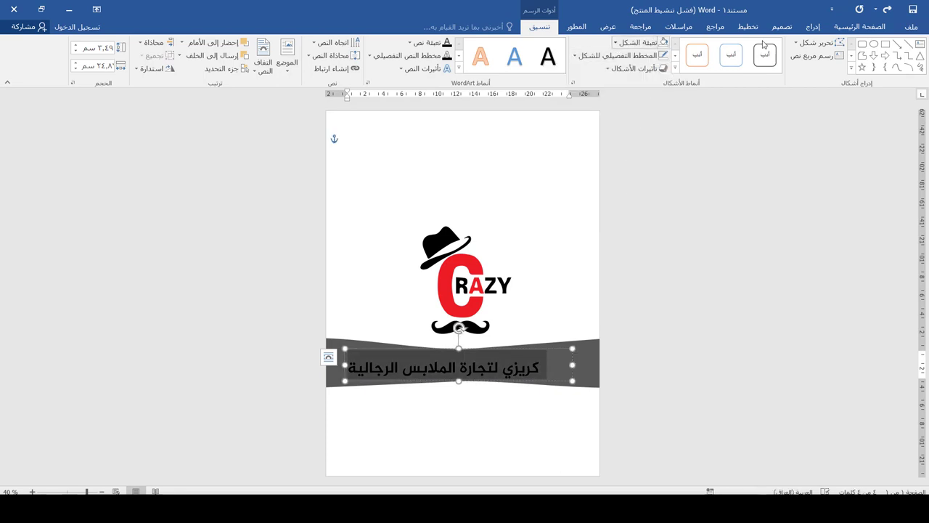
click(859, 26)
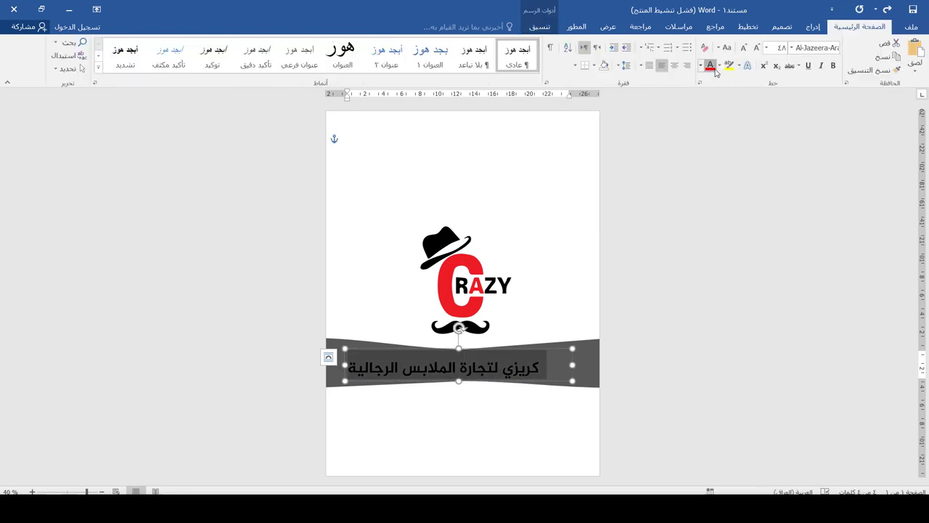
click(713, 67)
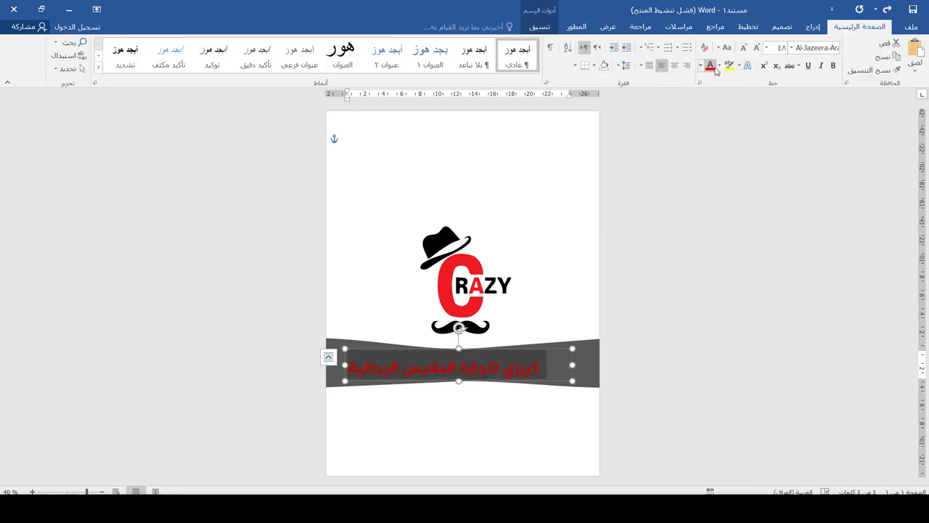
Step: Fill the curved band bright red
click(590, 347)
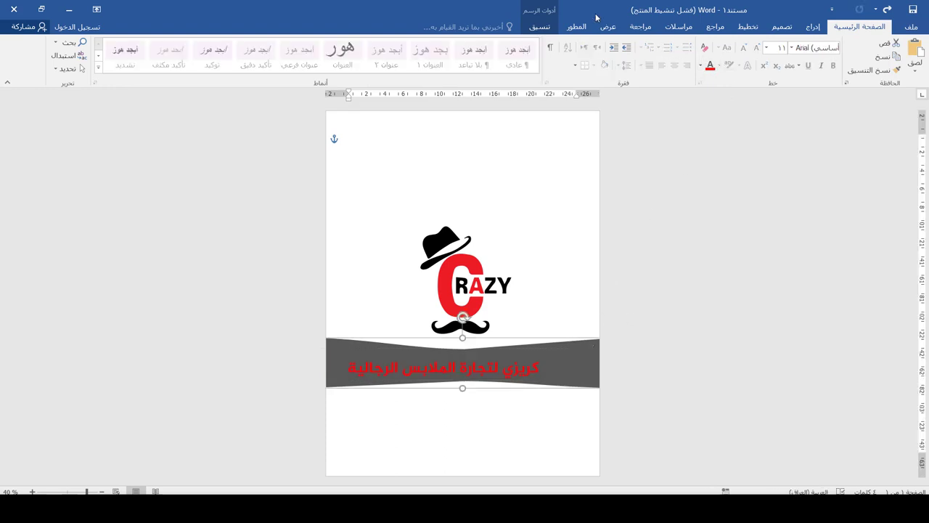
click(540, 27)
click(646, 43)
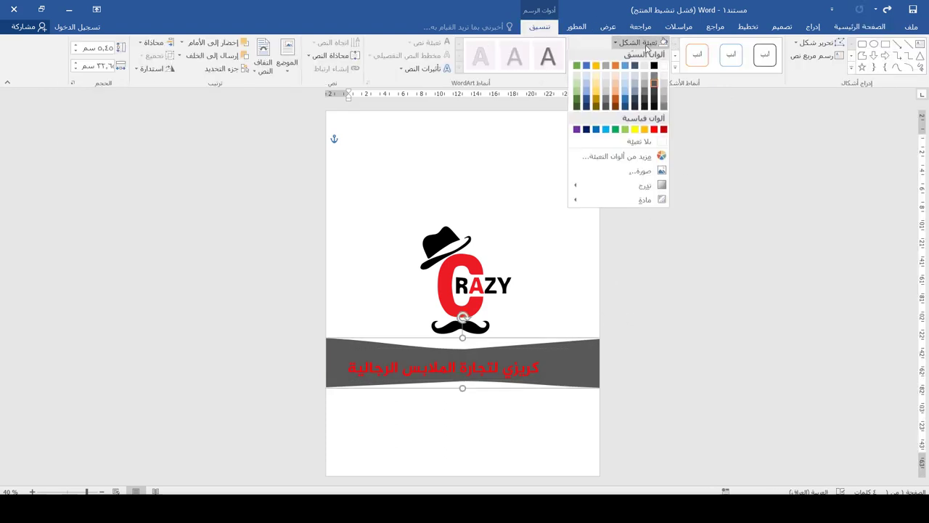
click(654, 130)
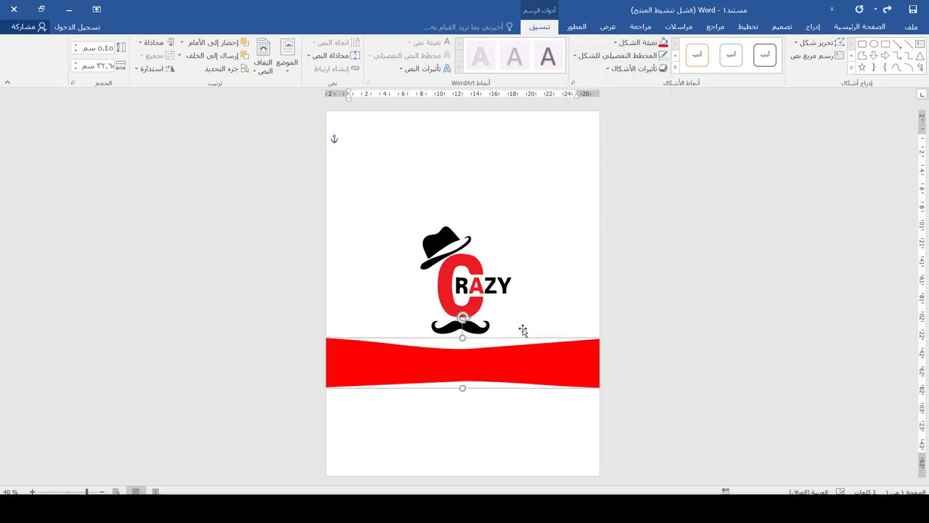
Step: Make the shop name white and shift it up and right on the red band
click(502, 369)
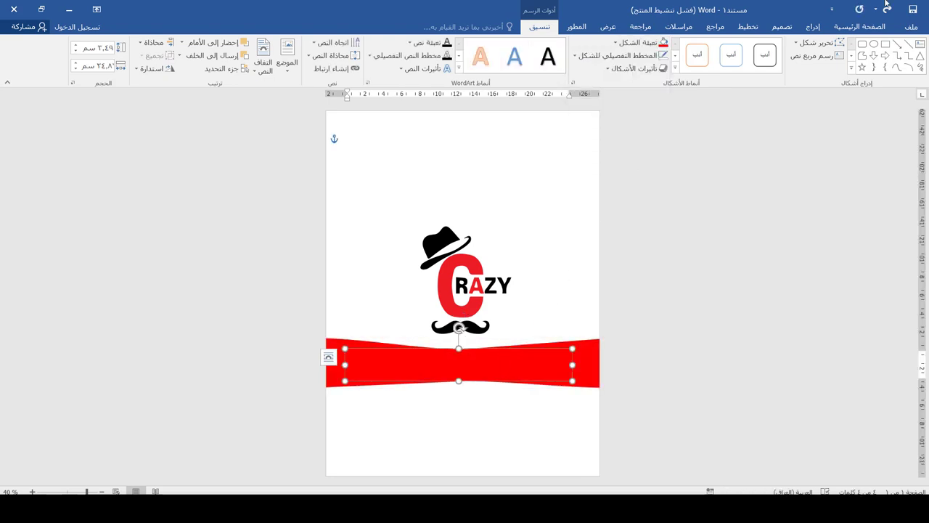
click(860, 26)
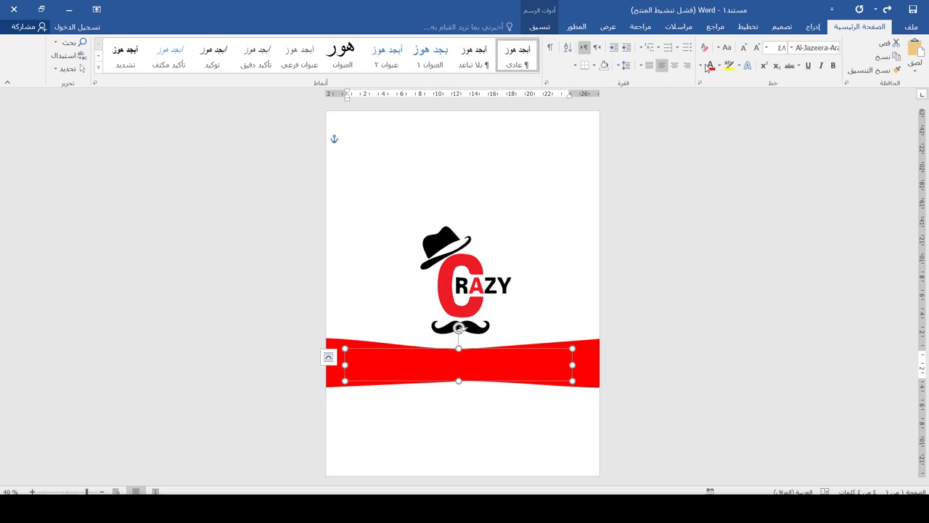
click(701, 66)
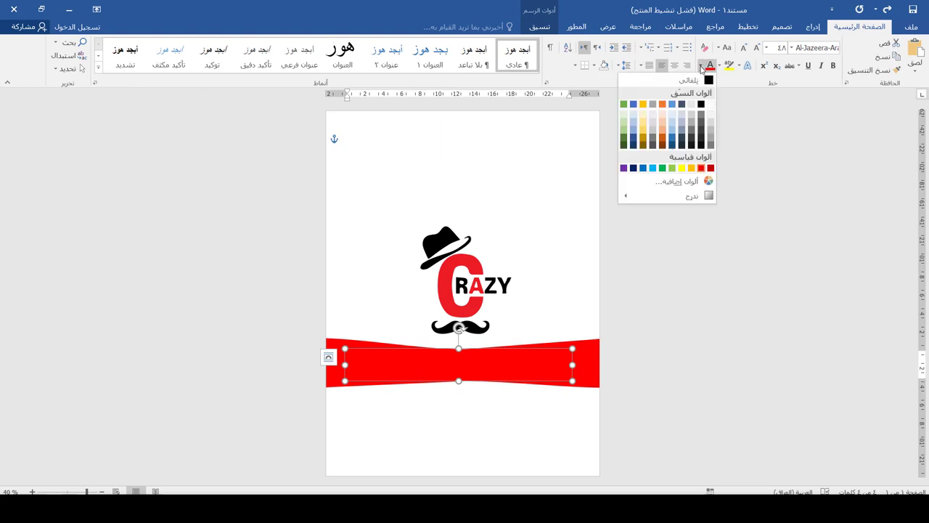
click(710, 104)
drag(537, 351, 552, 344)
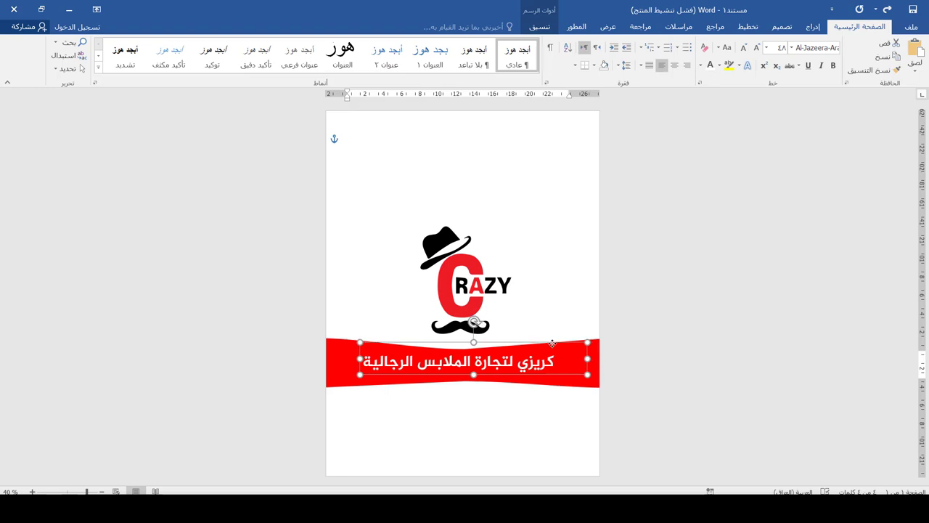
Step: Draw a white 6 pt vertical line at the red band's right end
click(380, 261)
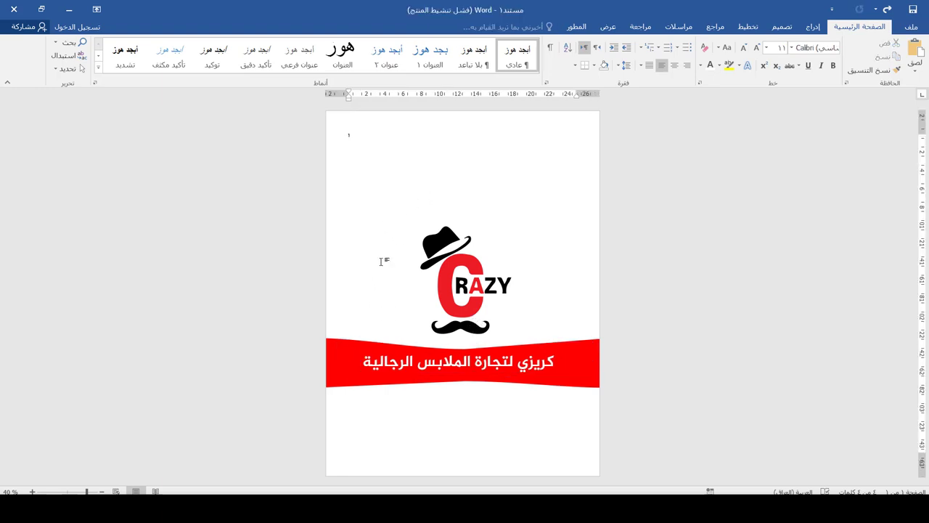
click(813, 28)
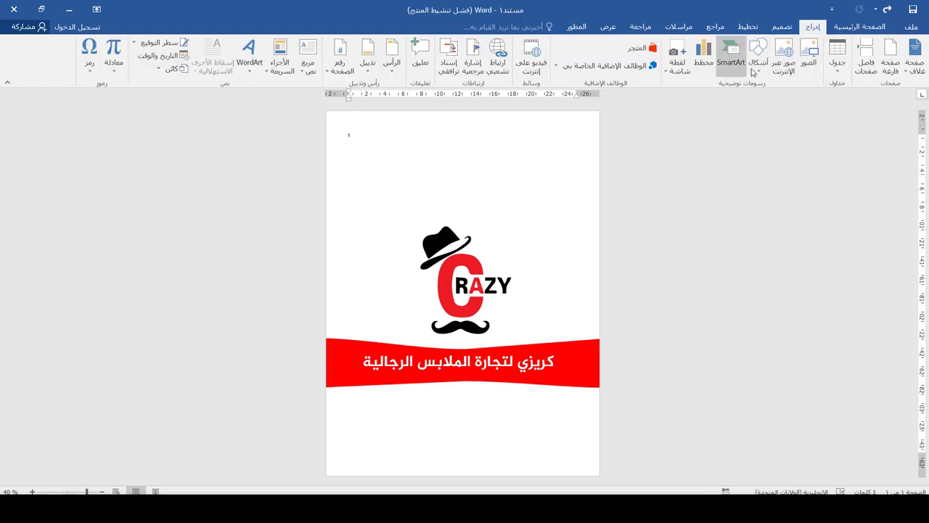
click(758, 57)
click(751, 96)
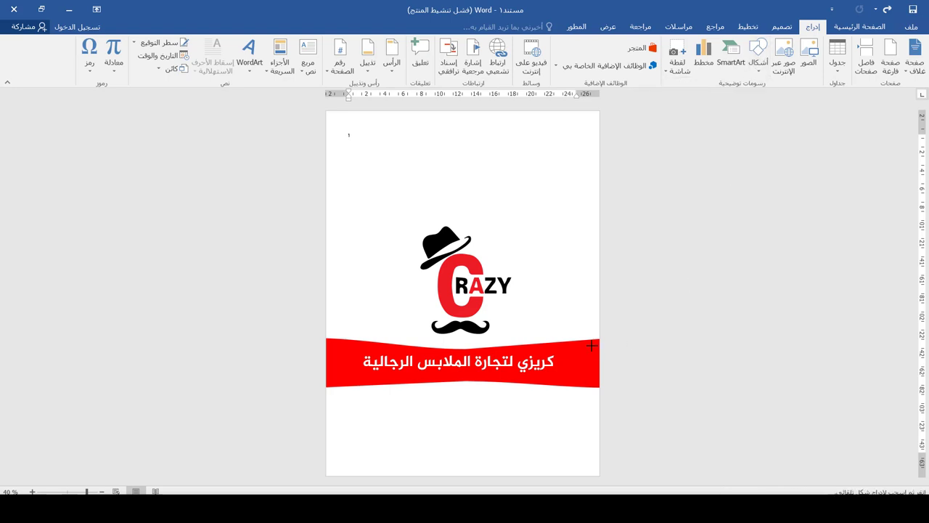
mouse_move(589, 333)
mouse_down()
mouse_move(577, 399)
mouse_move(585, 406)
mouse_up()
click(623, 55)
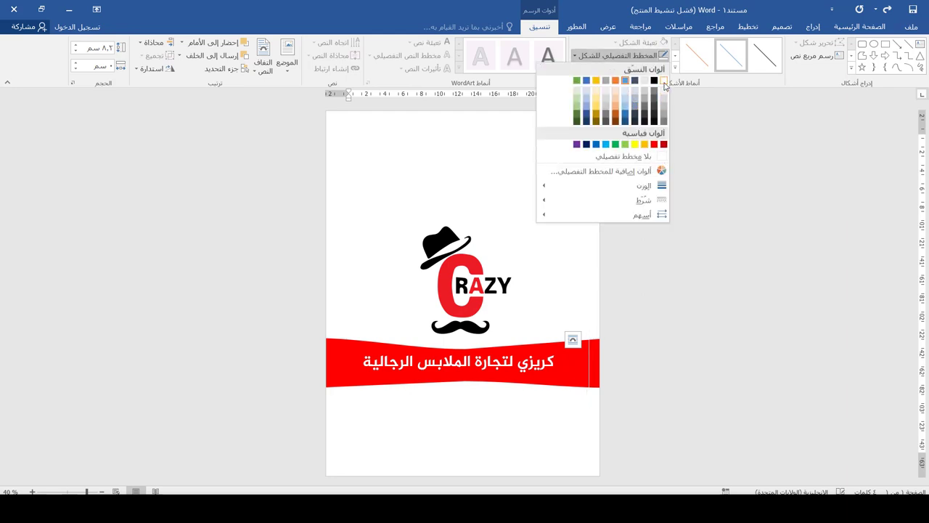
click(664, 82)
click(623, 55)
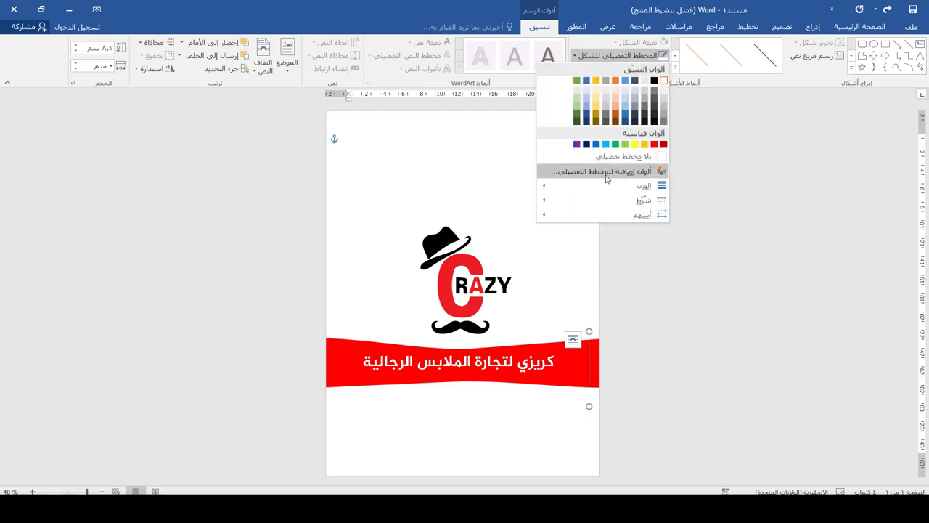
mouse_move(610, 188)
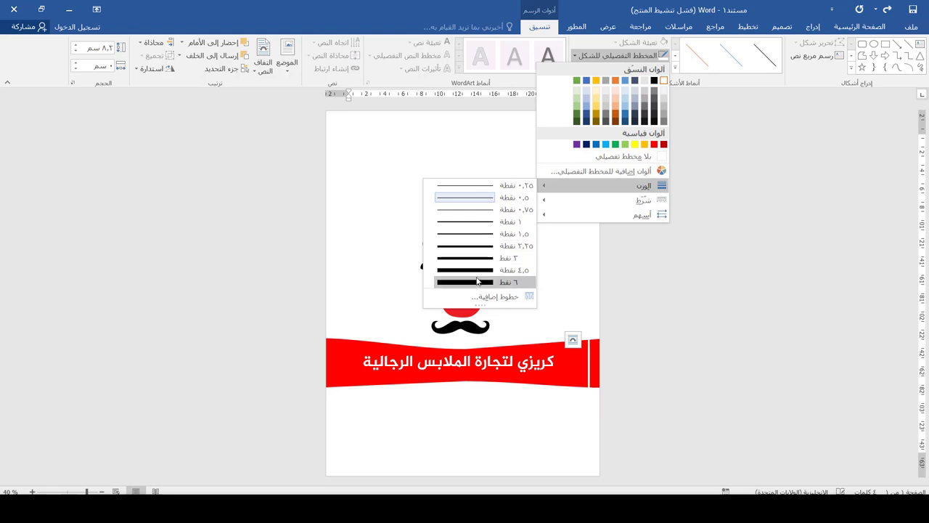
click(478, 284)
scroll(615, 445, up, 4)
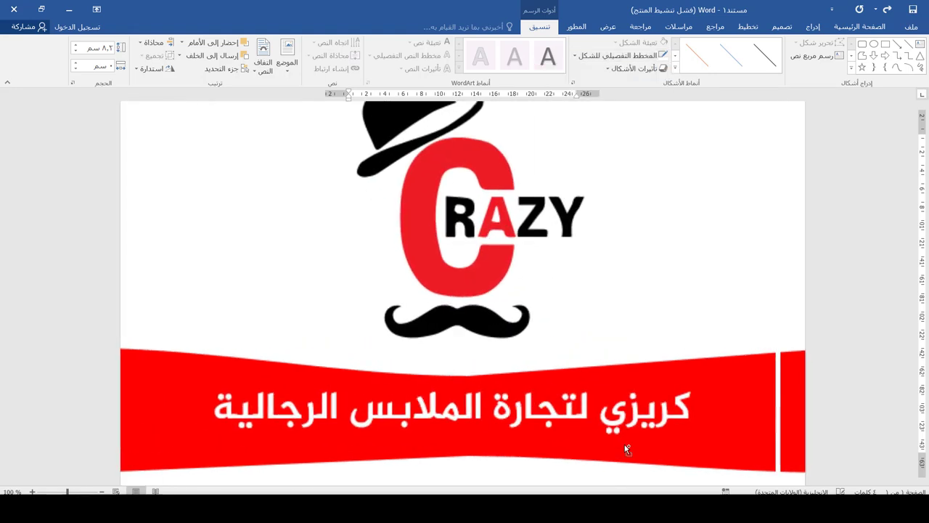
Step: Duplicate the white line into several stripes and copy them to the band's left end
click(716, 368)
drag(725, 366, 692, 349)
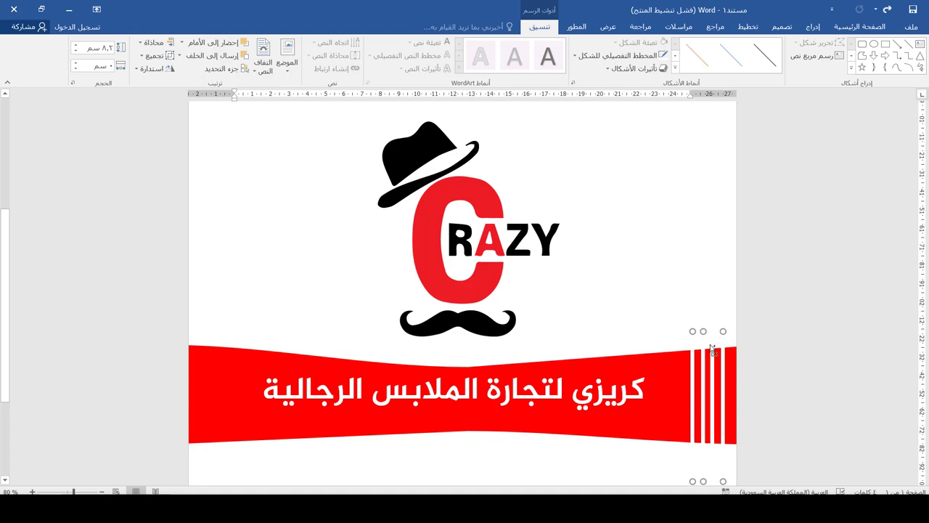
key(ctrl+a)
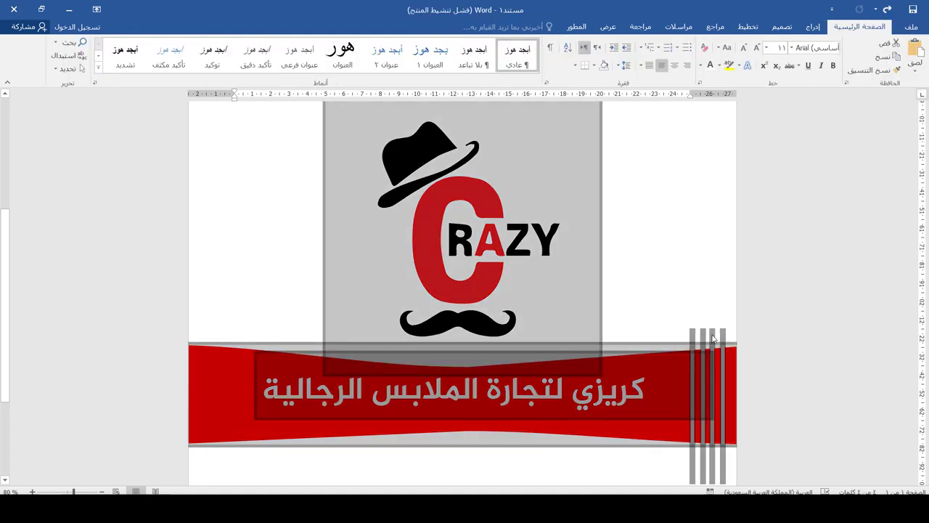
click(718, 346)
shift+click(723, 346)
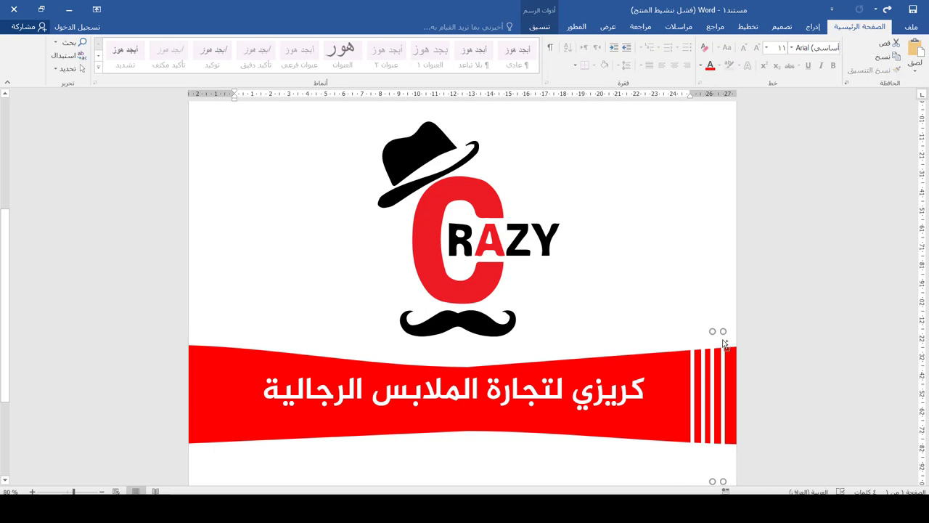
shift+click(704, 346)
drag(695, 349, 205, 353)
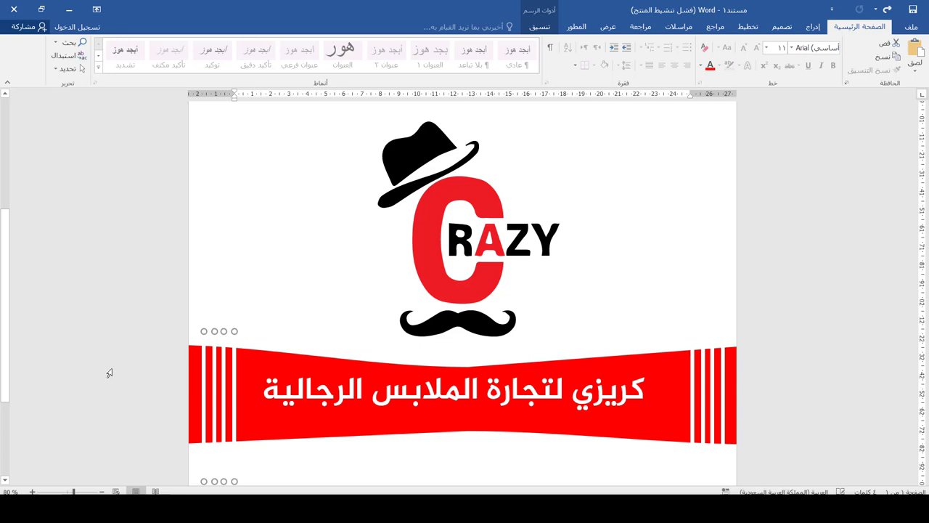
click(290, 354)
scroll(290, 354, down, 2)
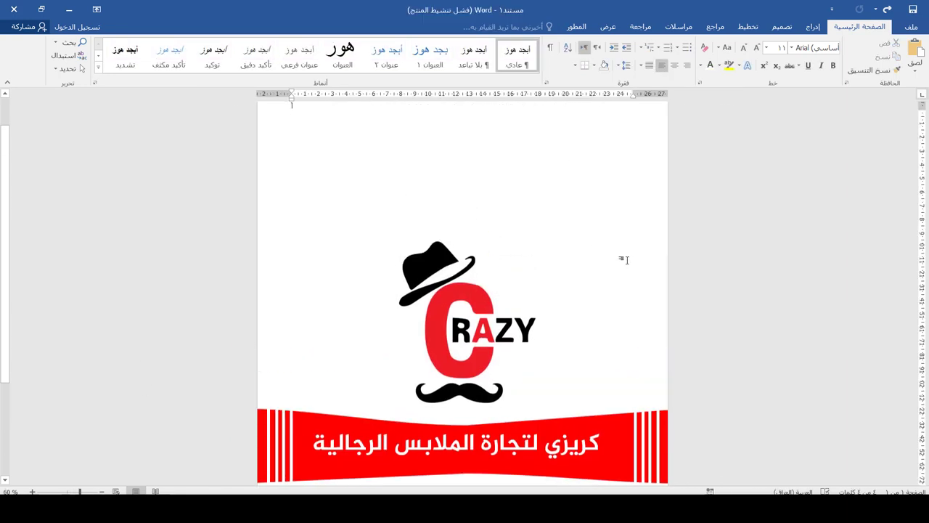
scroll(616, 240, down, 3)
scroll(483, 402, up, 1)
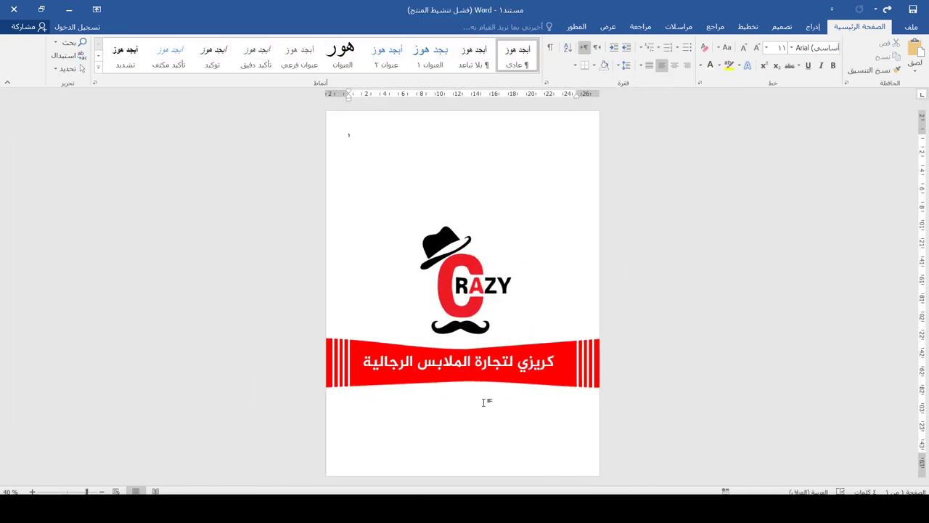
Step: Draw a rounded rectangle, stretch it past both page edges, and move it to the page bottom
click(813, 26)
click(759, 62)
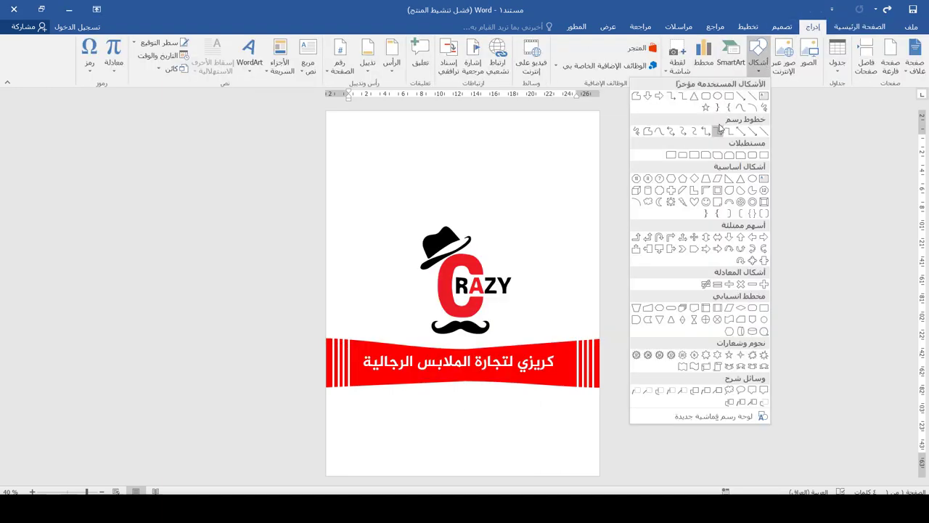
click(707, 97)
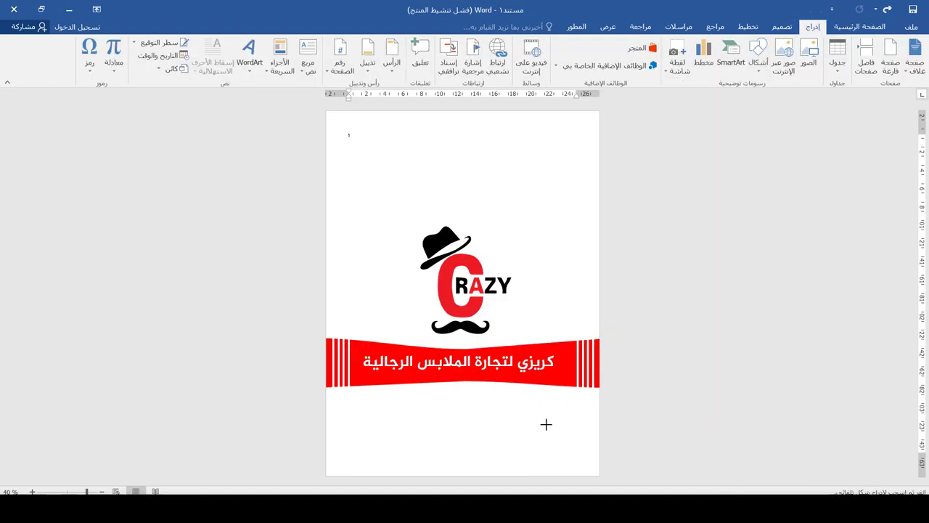
drag(554, 417, 402, 472)
drag(473, 440, 565, 164)
click(354, 209)
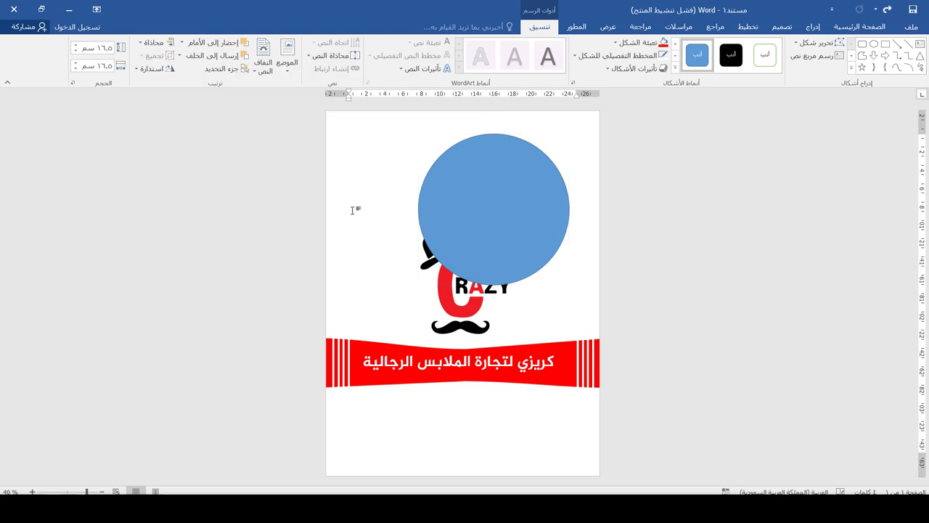
double_click(419, 210)
drag(420, 210, 330, 210)
drag(469, 165, 436, 165)
drag(441, 217, 442, 451)
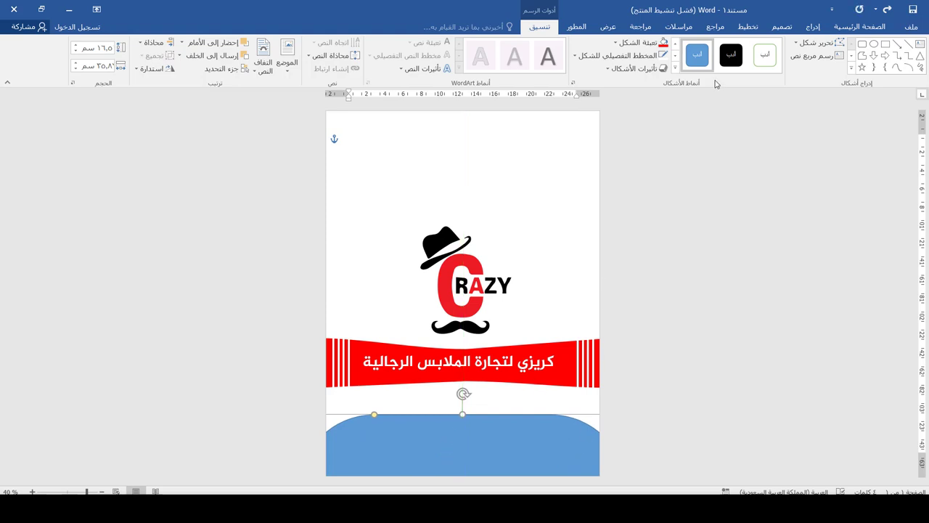
Step: Fill the bottom shape red with no outline, reduce its height, and return it to the bottom
click(637, 43)
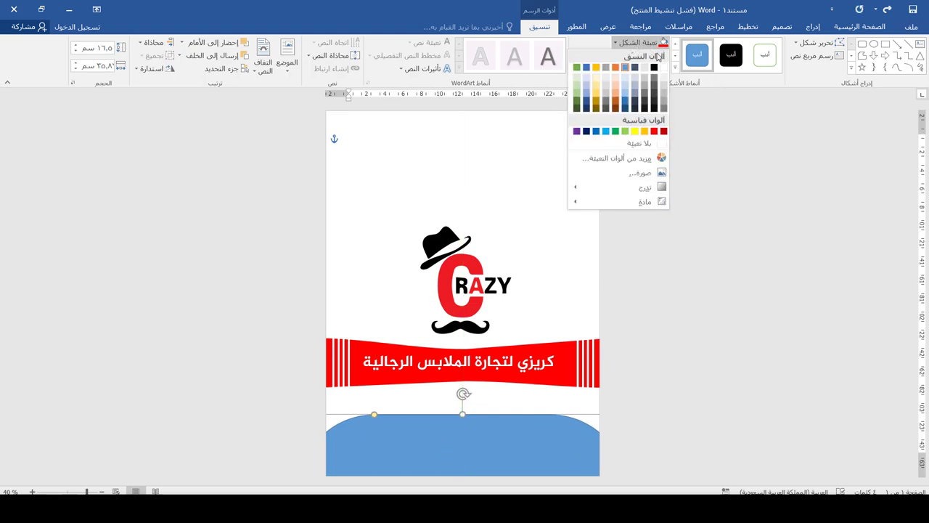
click(654, 131)
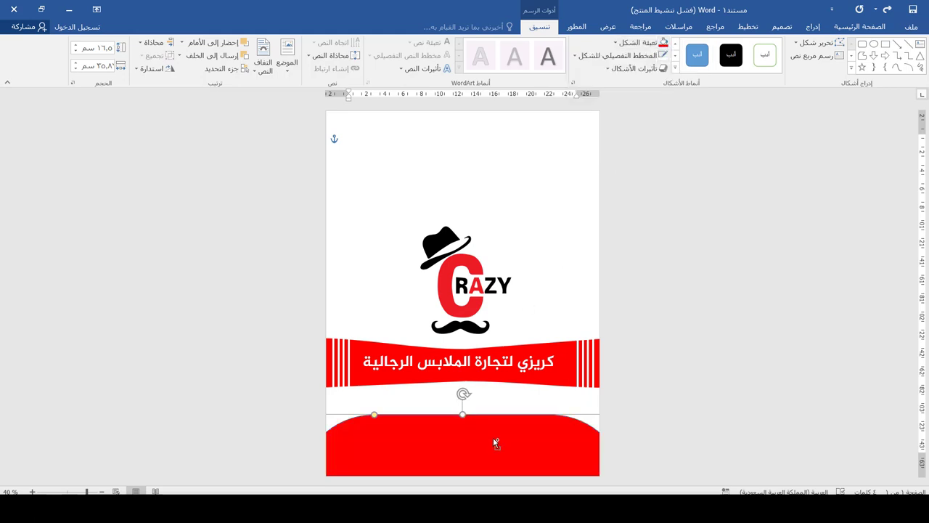
click(638, 56)
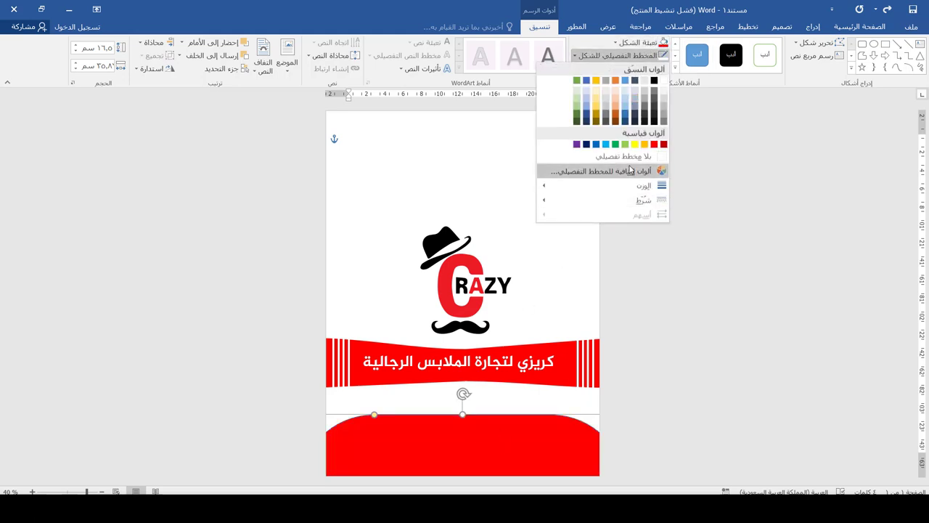
click(633, 158)
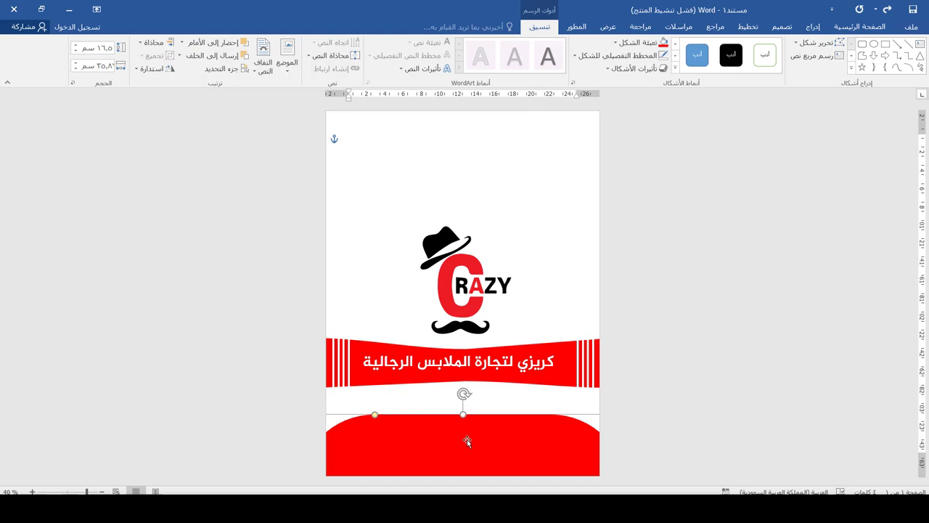
drag(460, 231, 460, 204)
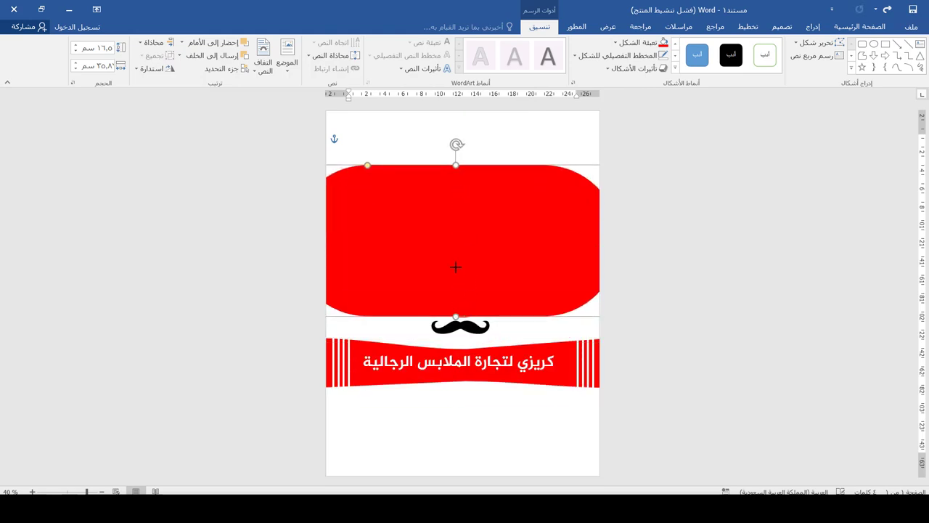
drag(456, 267, 456, 261)
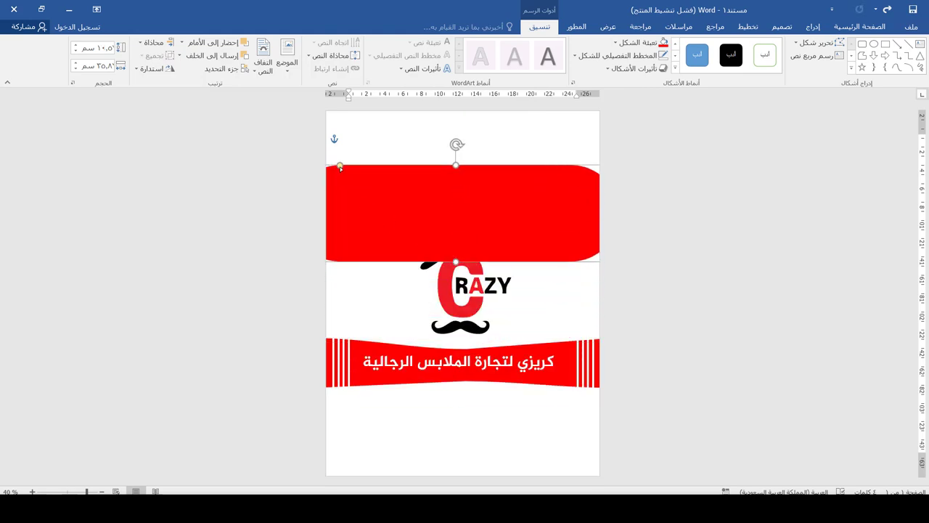
drag(436, 202, 407, 453)
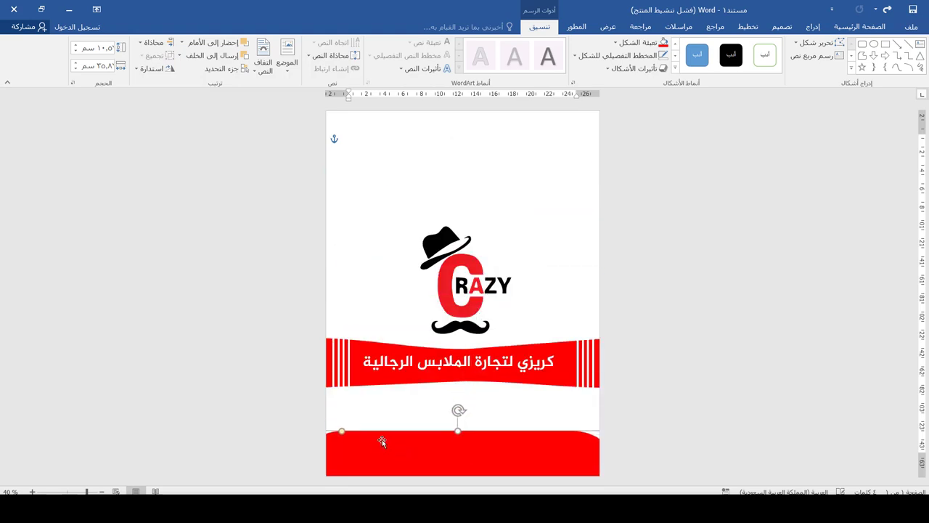
Step: Copy the red shape, fill the copy black, and lay it over the bottom red one
drag(456, 431, 503, 167)
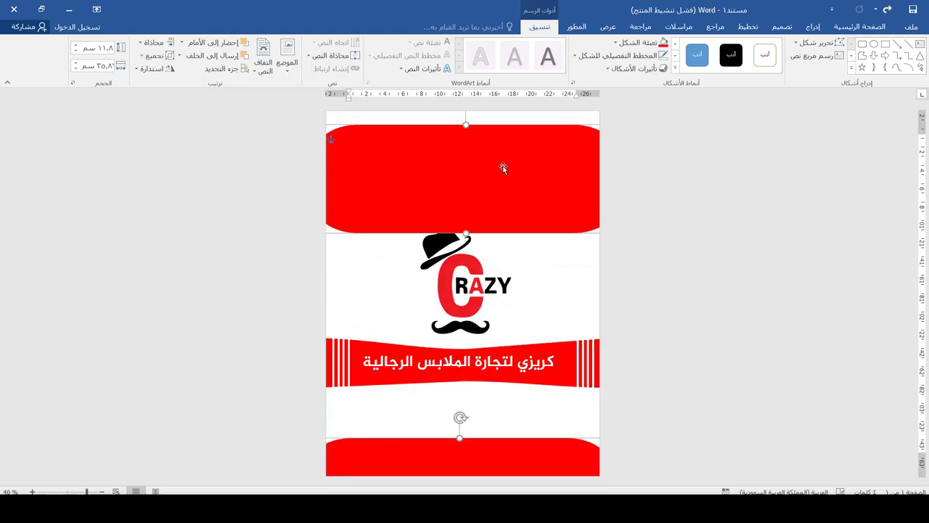
click(525, 264)
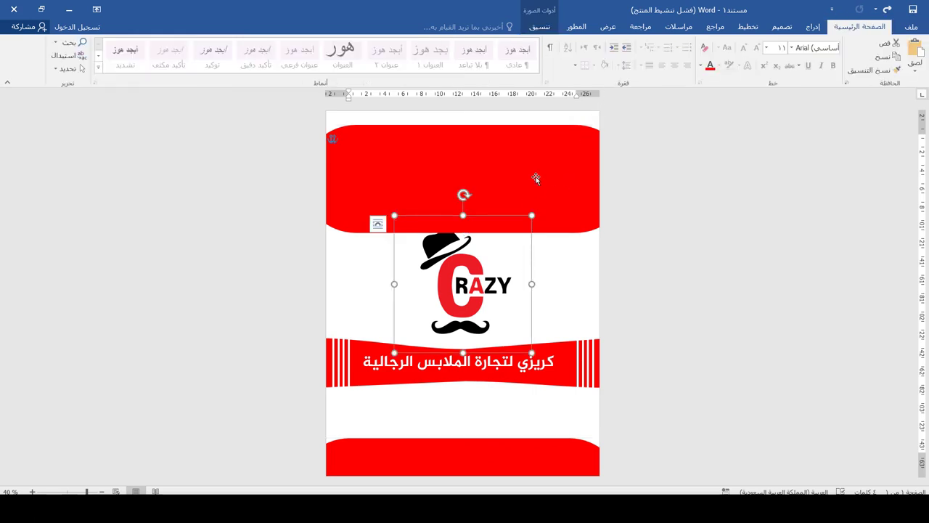
click(536, 177)
click(636, 42)
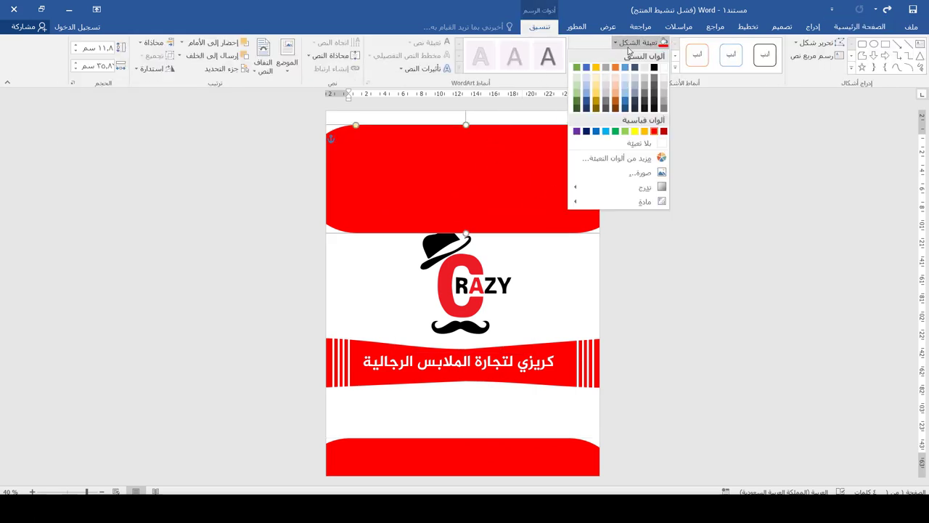
drag(499, 150, 488, 460)
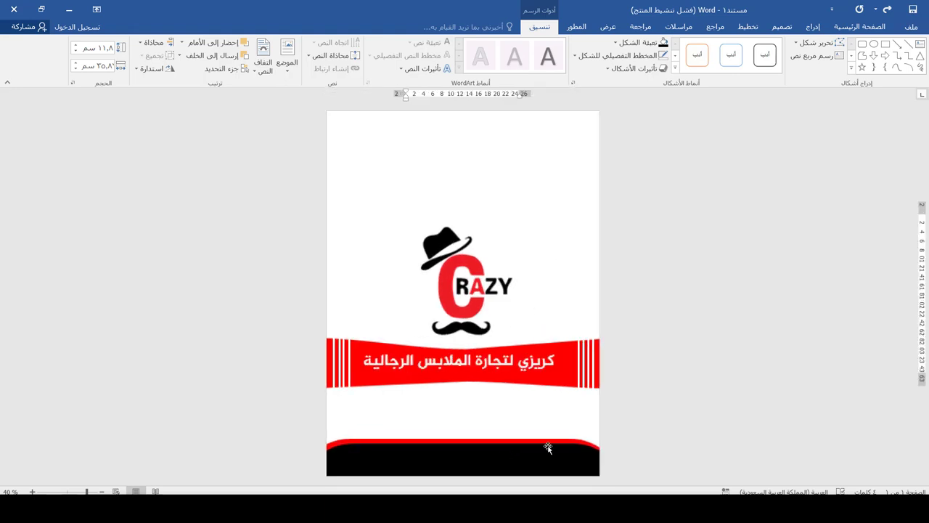
click(503, 436)
Step: Nudge the top shape so a thin red rim shows, then refill it dark grey
key(alt+shift)
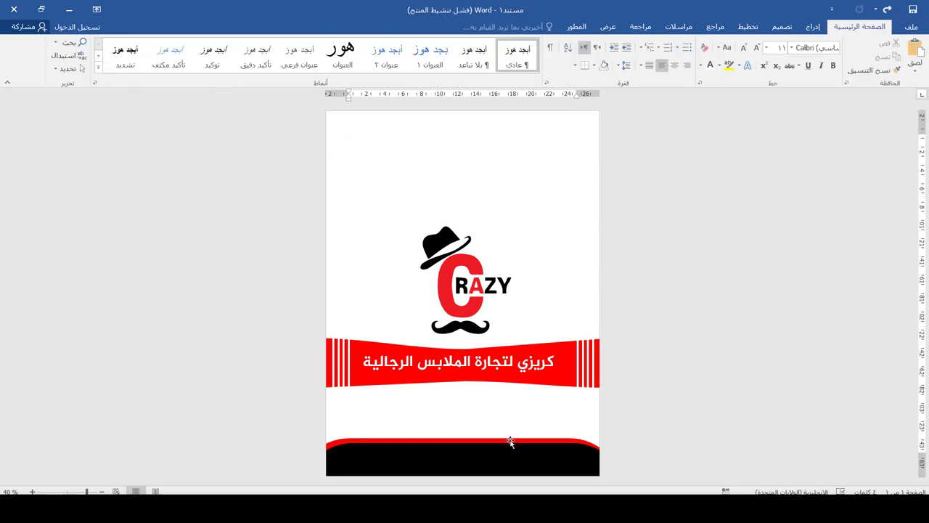
click(510, 442)
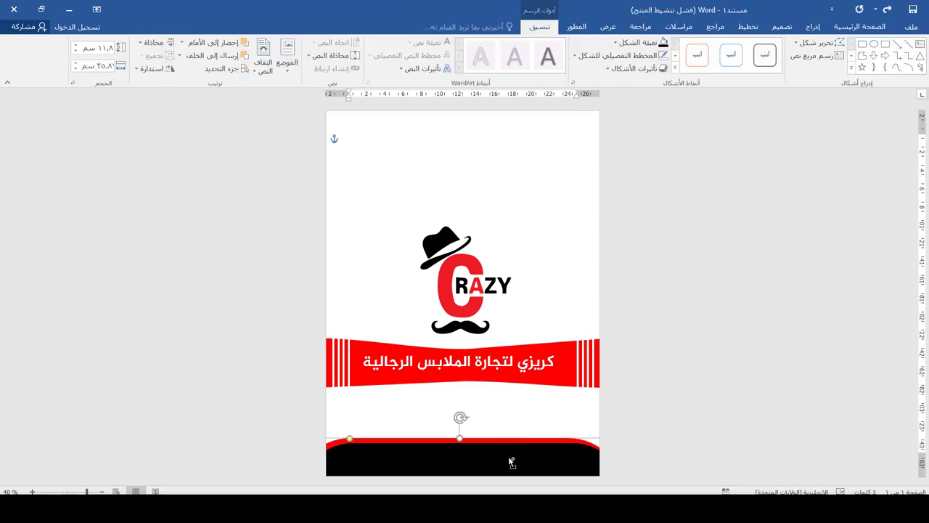
key(Up)
key(Up)
key(Up)
key(Up)
key(Up)
key(Up)
key(Up)
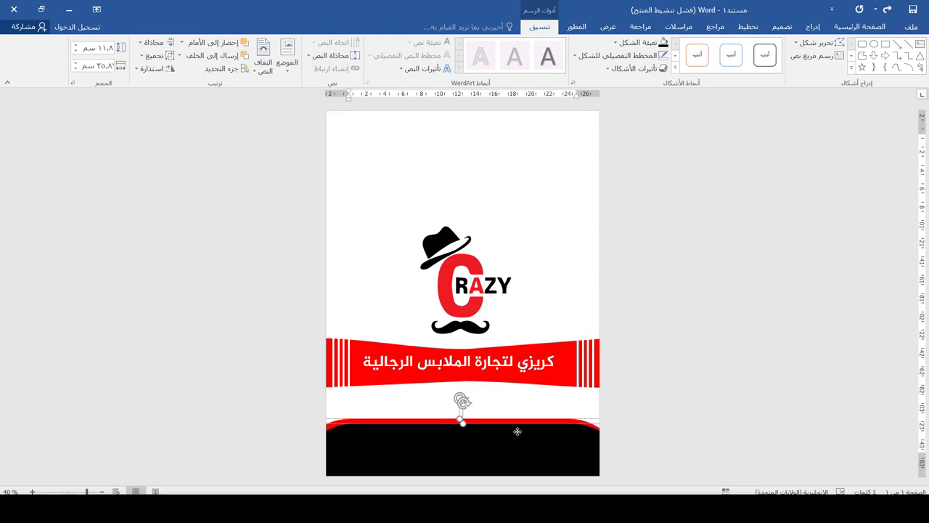
key(Down)
key(Down)
key(Down)
click(518, 433)
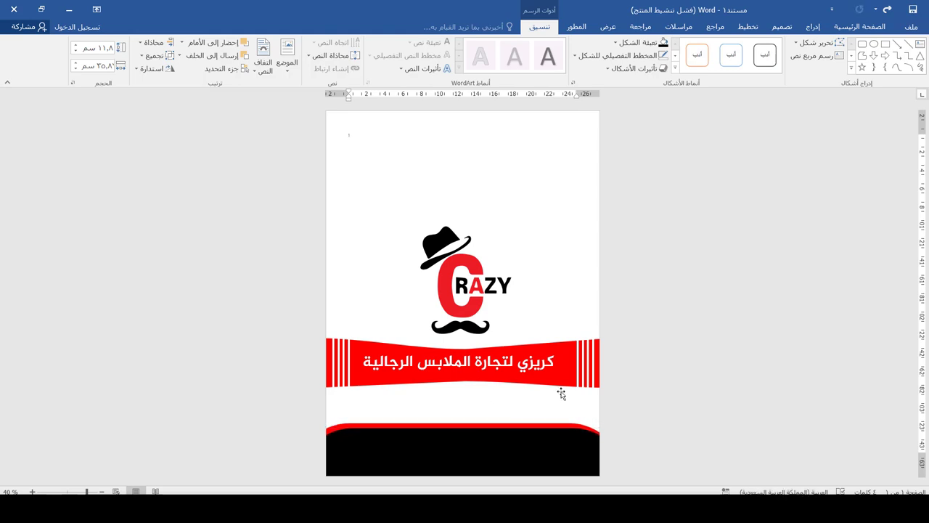
click(537, 445)
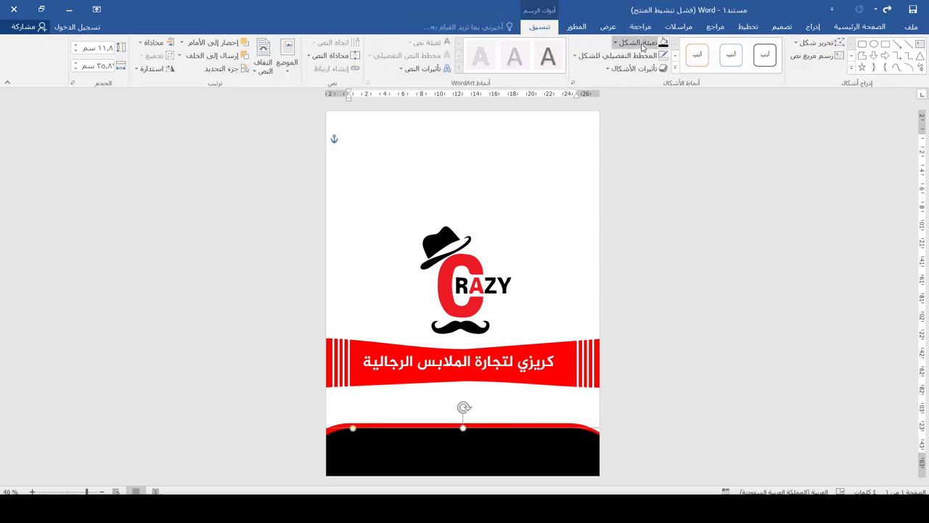
click(616, 42)
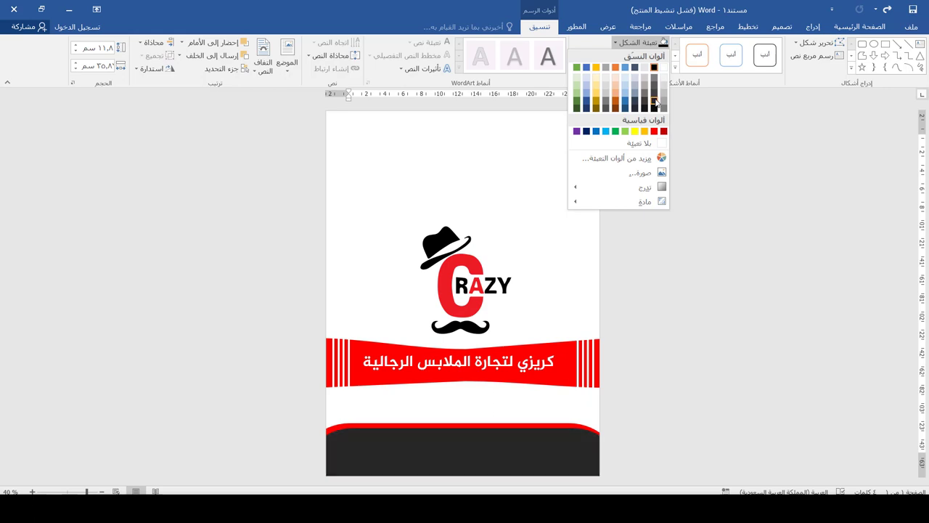
click(655, 102)
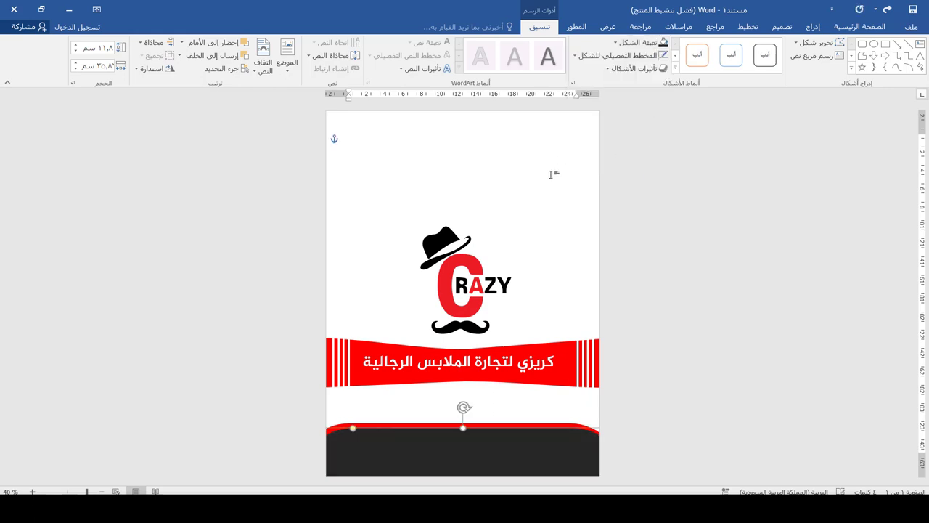
click(549, 209)
Step: Copy the shop-name text box onto the dark panel and replace its text with the shop's address
click(545, 351)
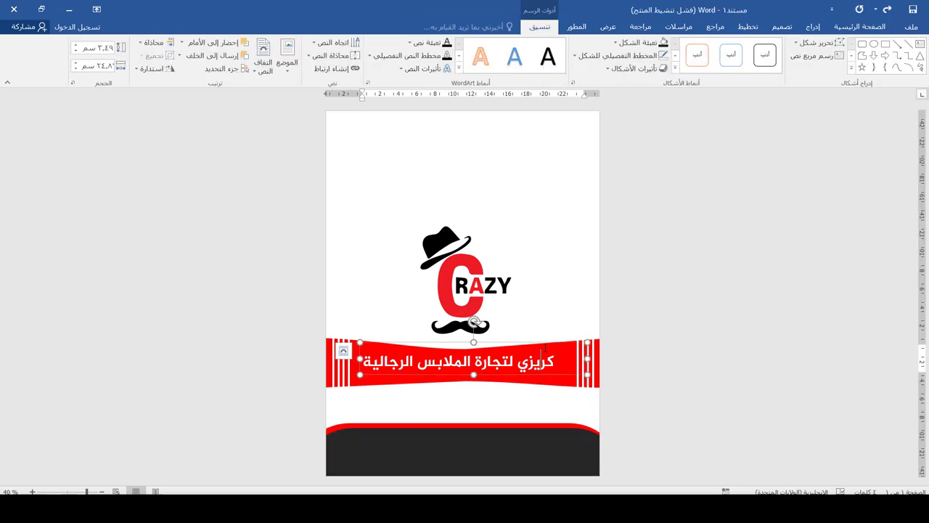
drag(540, 343, 535, 429)
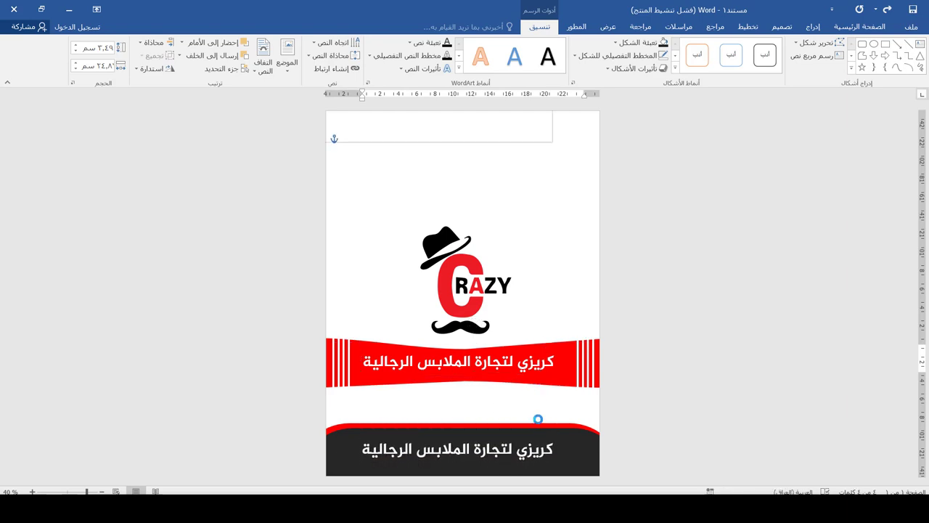
triple_click(514, 444)
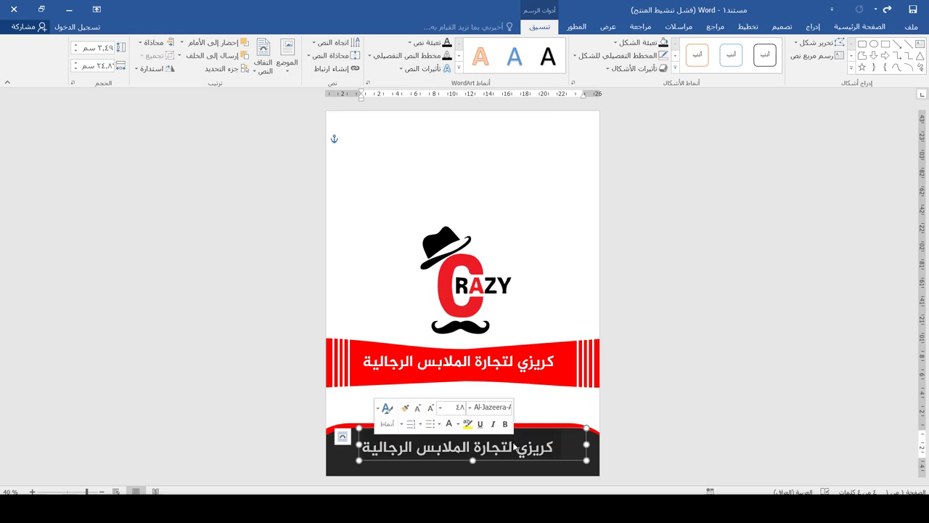
text(العنوان | ال)
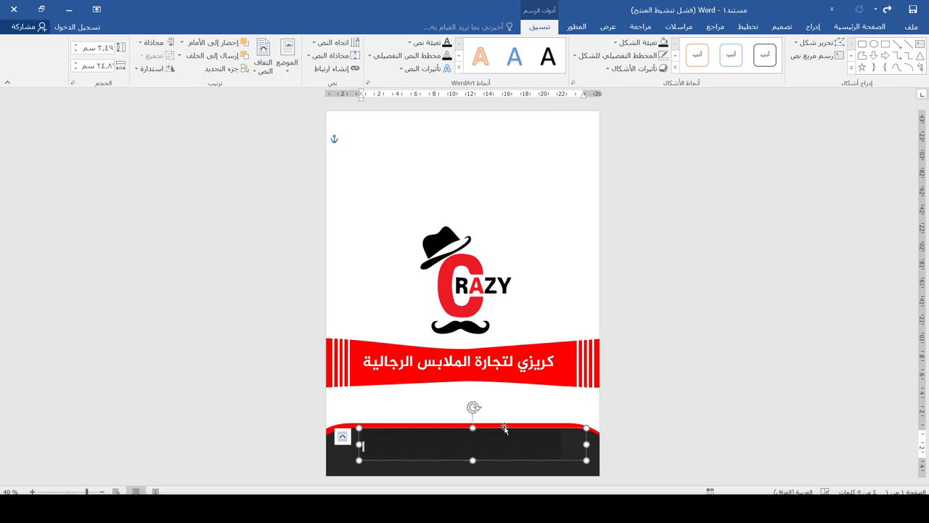
text(عراق)
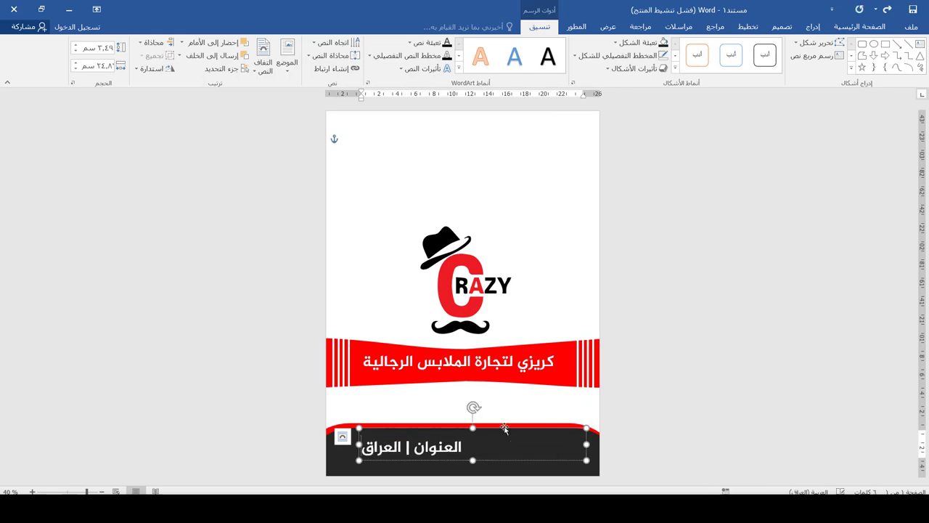
text( بغداد)
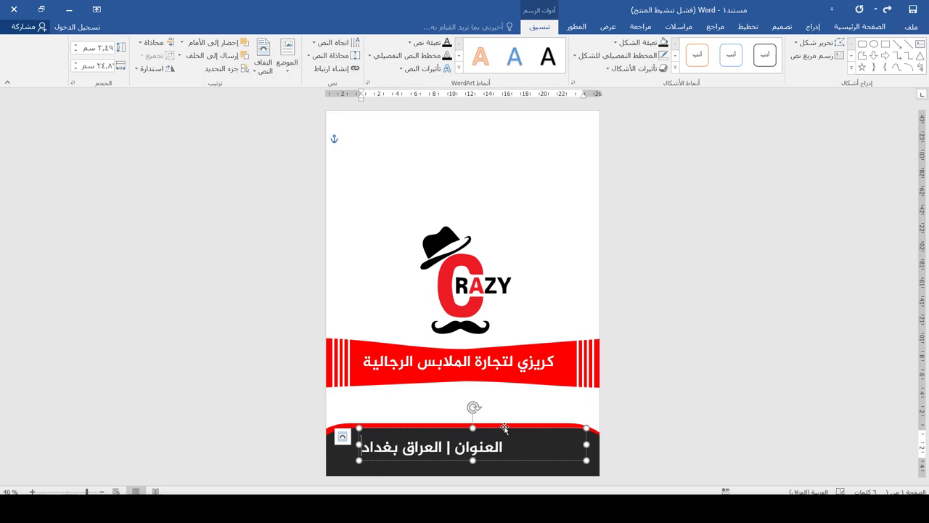
text( -)
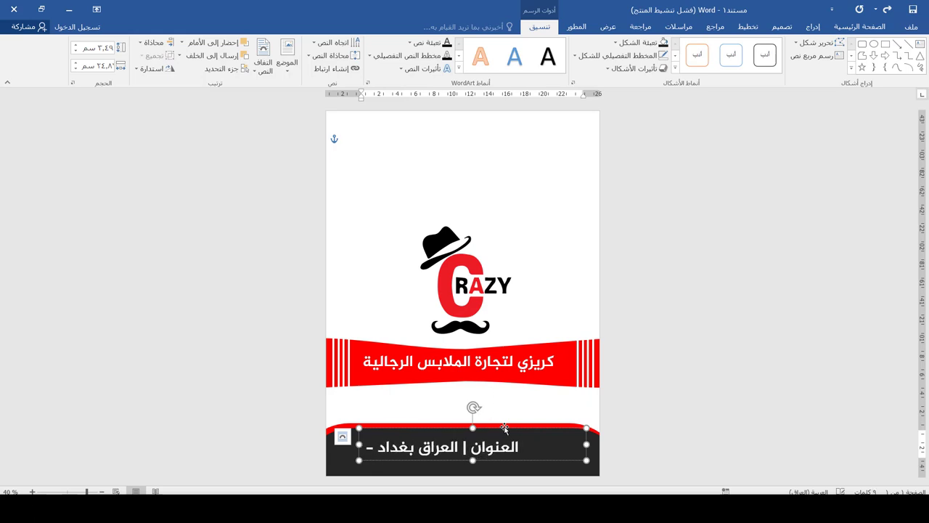
text( شارع ال)
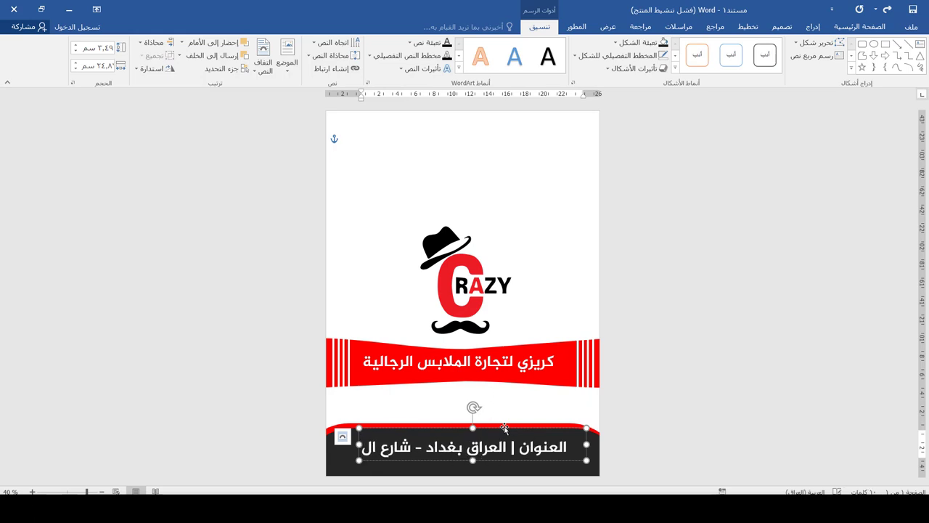
text(منصور)
Step: Size the address text to 36 and centre it in its box
click(859, 26)
click(744, 47)
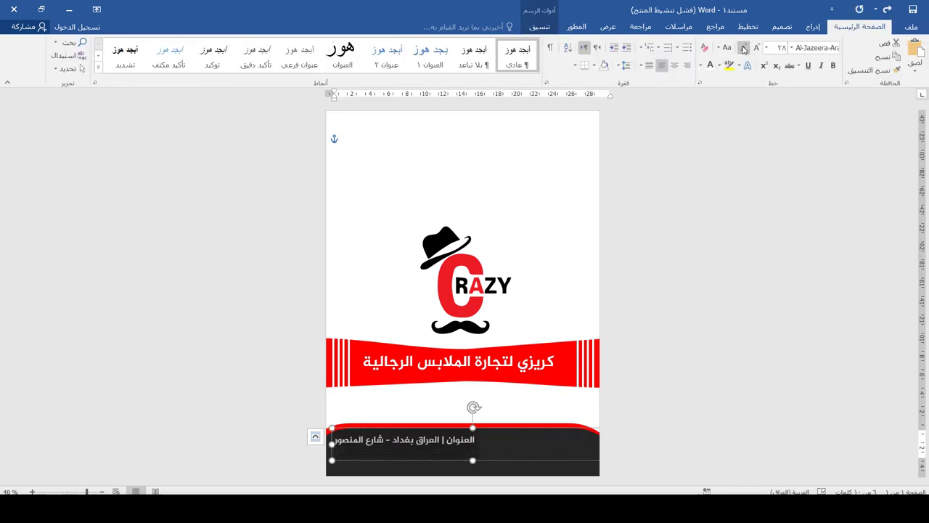
click(755, 49)
click(755, 49)
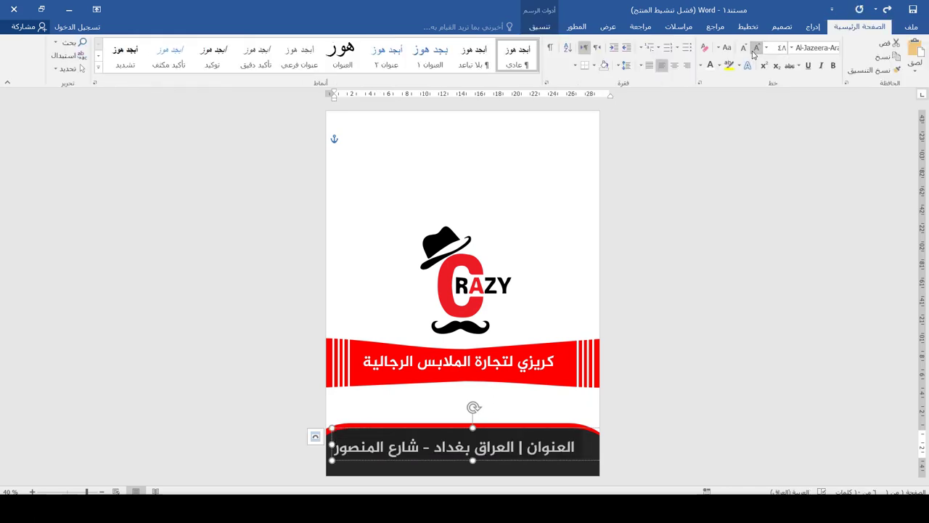
click(744, 48)
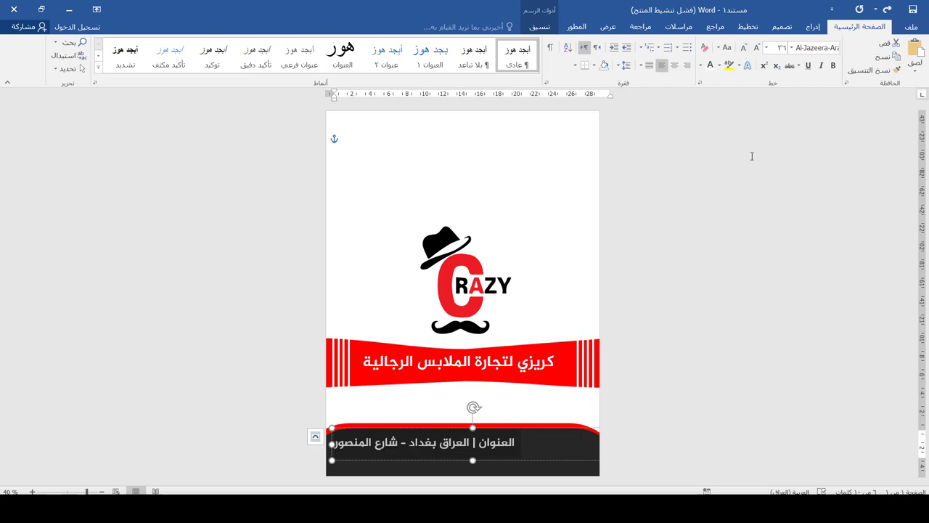
click(675, 66)
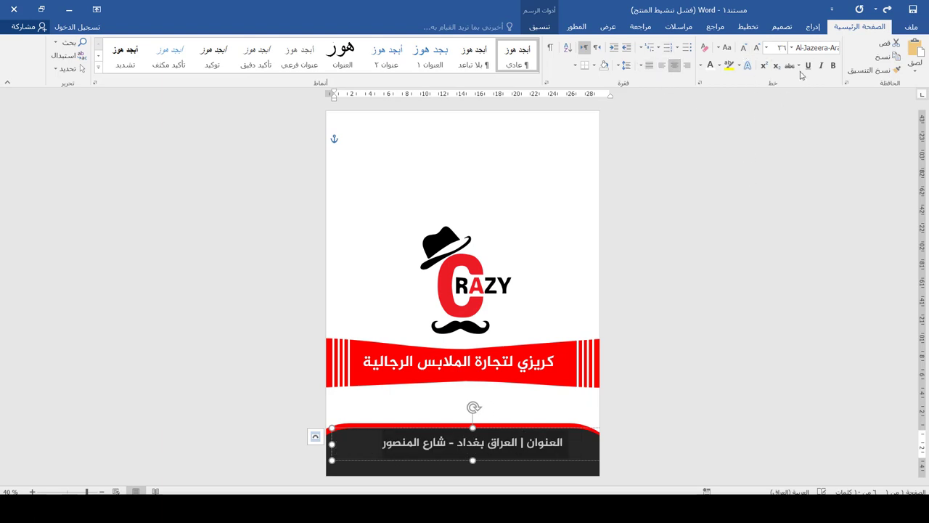
Step: Narrow the address box and restore it to its spot on the dark panel
drag(354, 454, 342, 454)
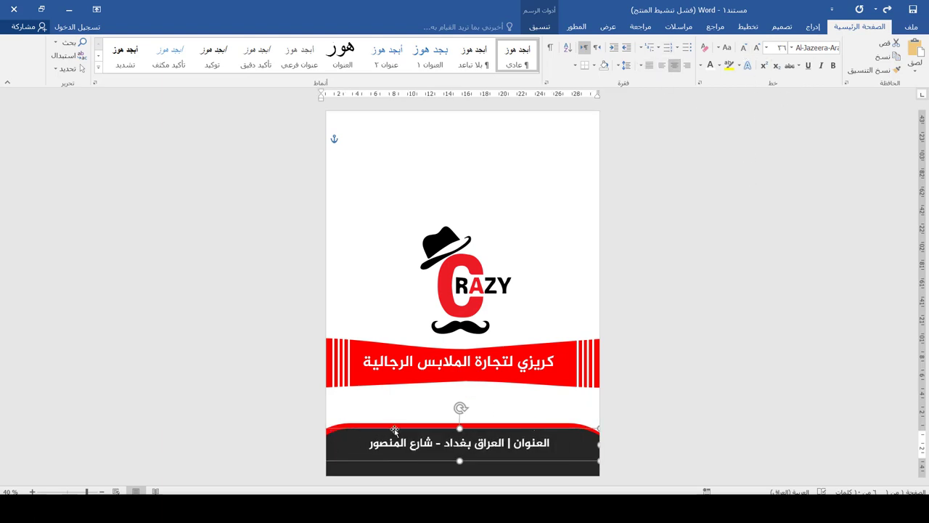
drag(366, 390, 374, 110)
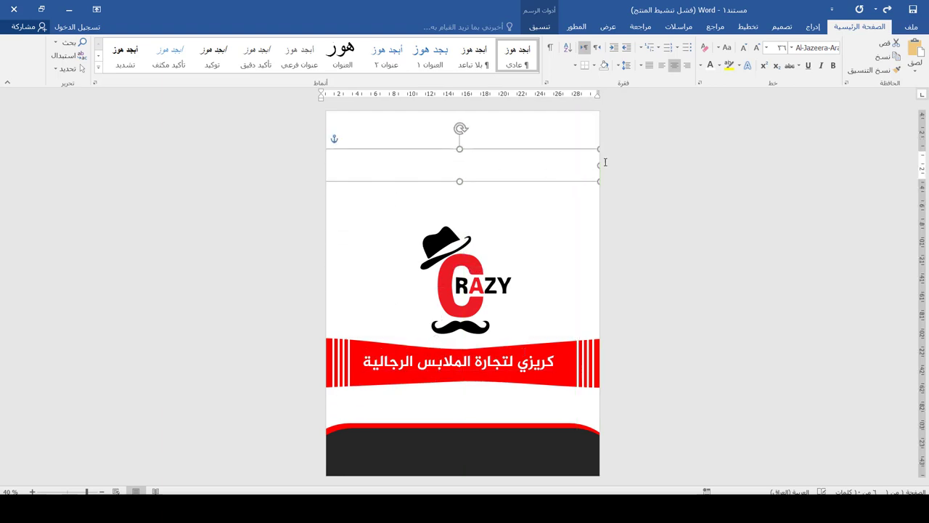
drag(599, 165, 529, 165)
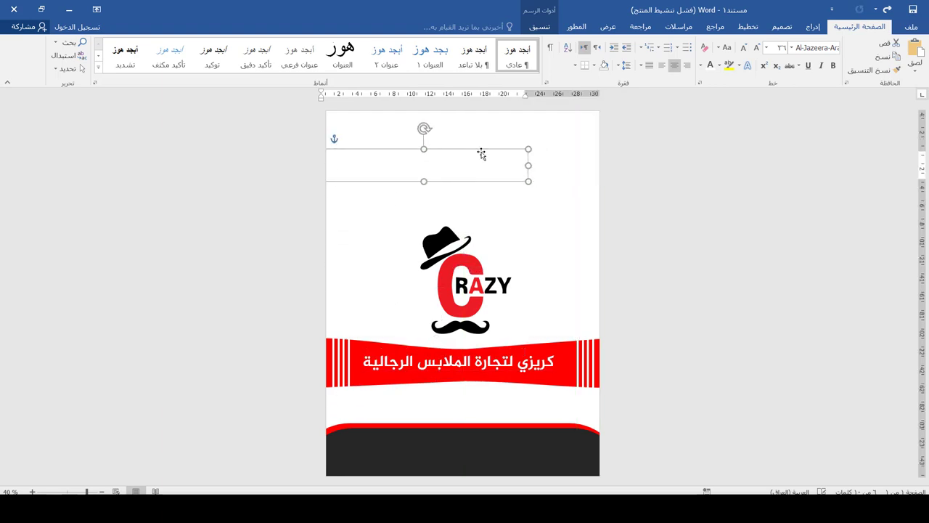
key(ctrl+z)
key(ctrl+z)
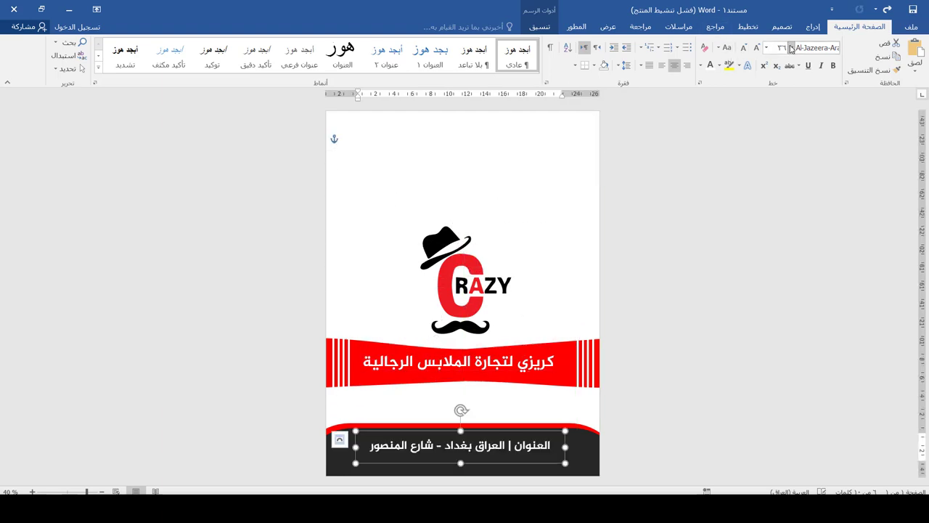
Step: Switch the address to a lighter Al-Jazeera font and nudge the box into place
click(791, 48)
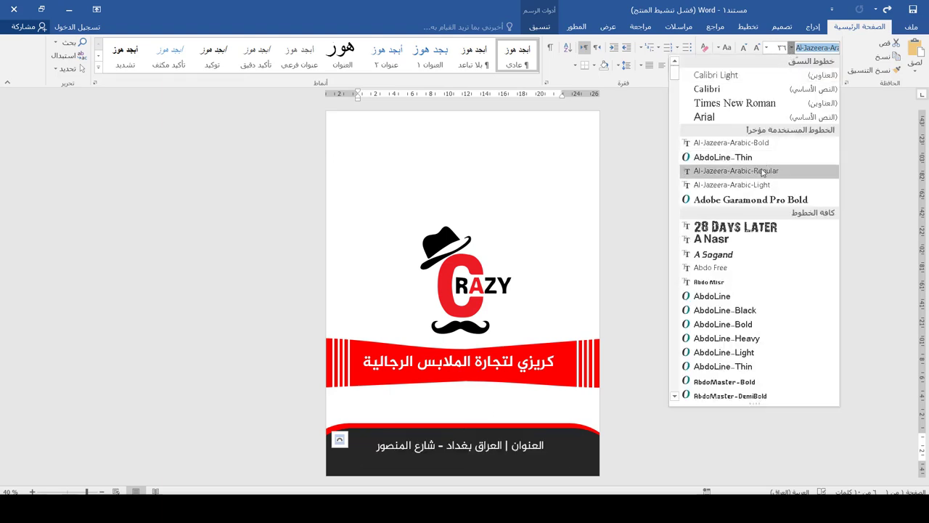
click(763, 181)
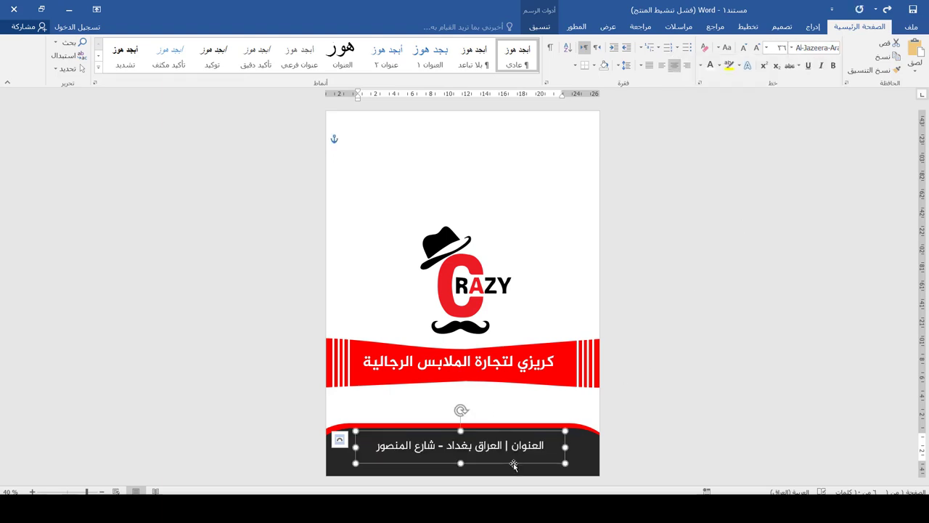
drag(514, 465, 510, 462)
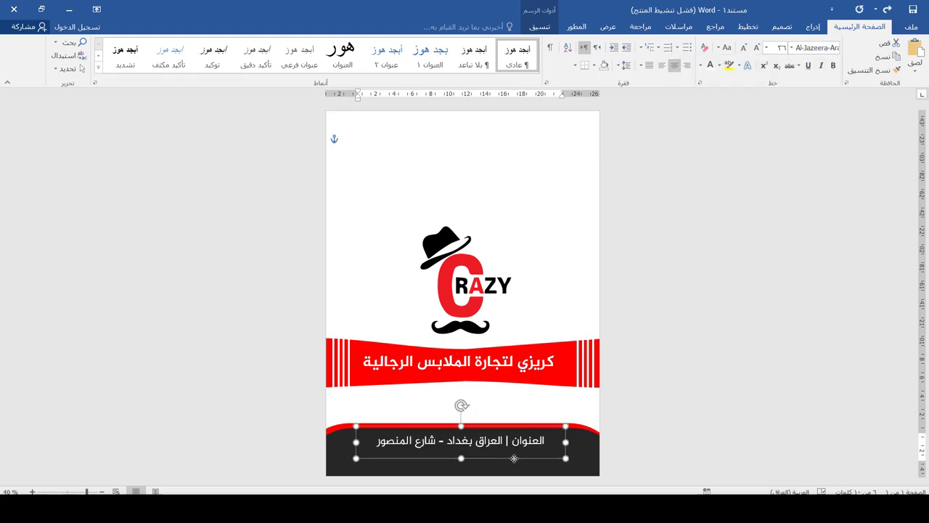
Step: Draw a straight line beneath the address on the dark panel
click(813, 28)
click(758, 62)
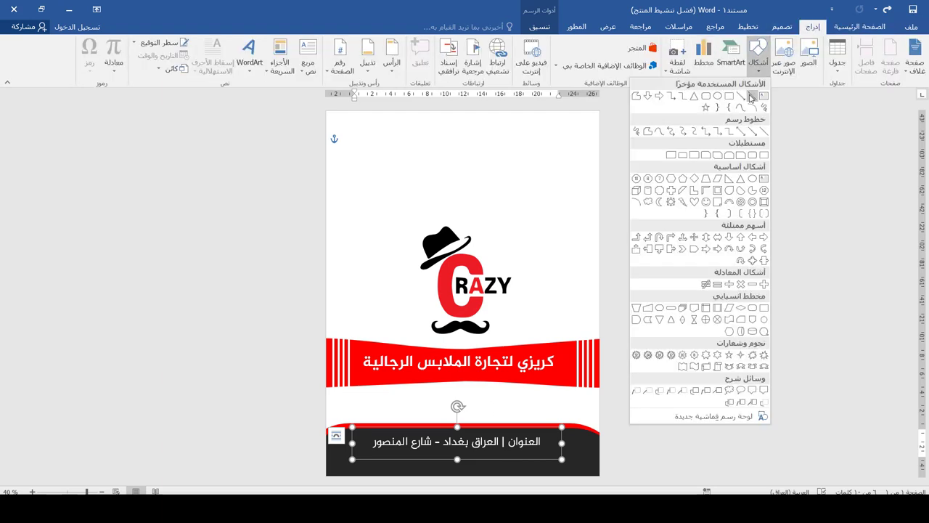
click(753, 97)
drag(557, 451, 365, 459)
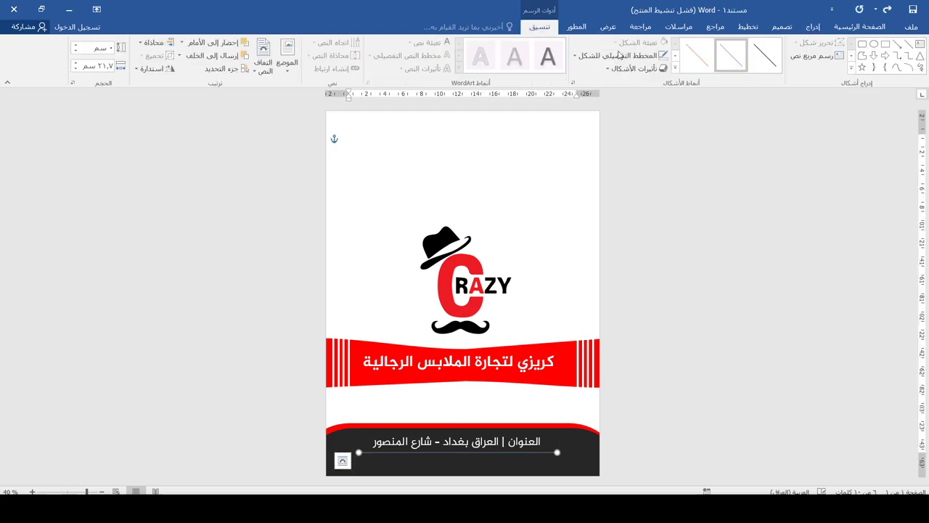
Step: Make the line red at 1 pt and stretch it across the panel's width
click(623, 55)
click(655, 144)
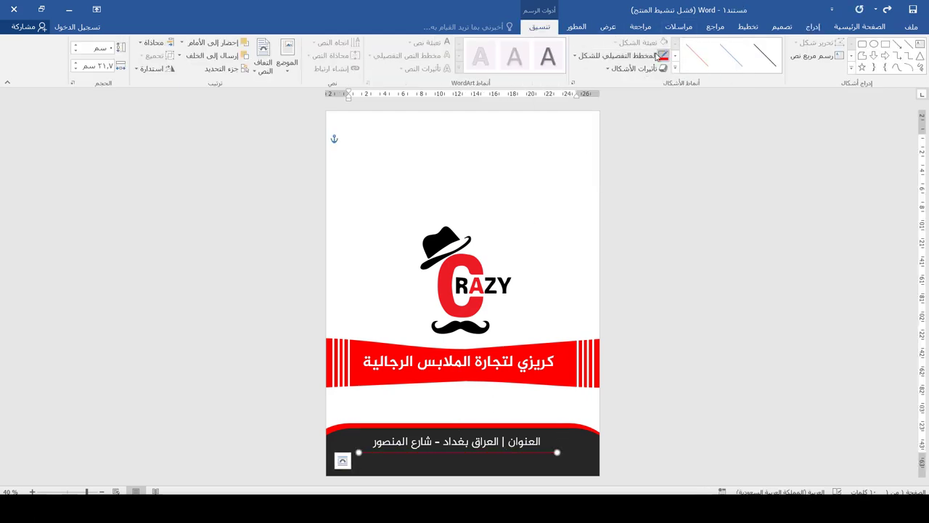
click(663, 56)
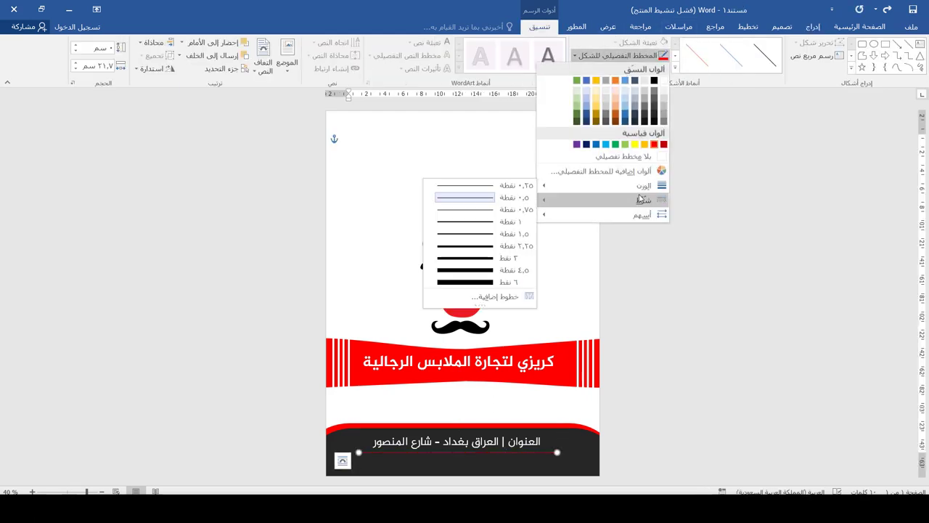
mouse_move(639, 201)
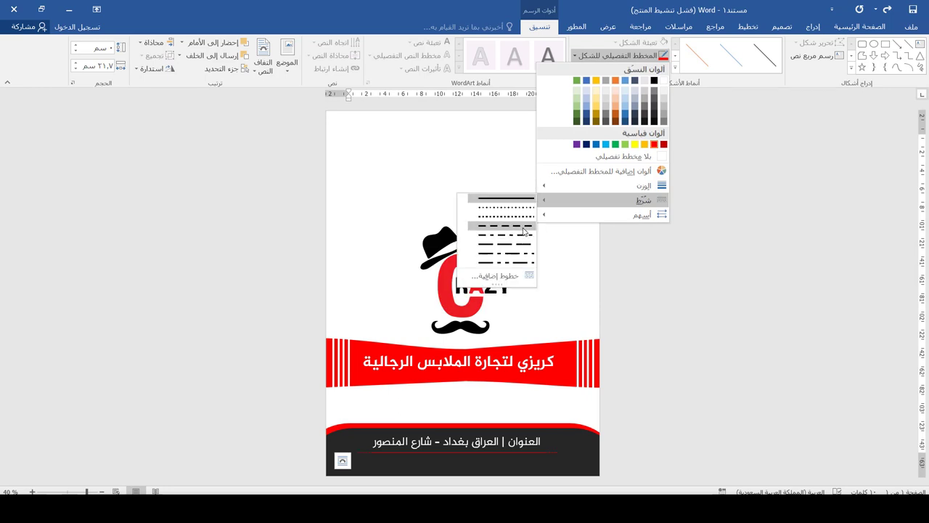
mouse_move(603, 187)
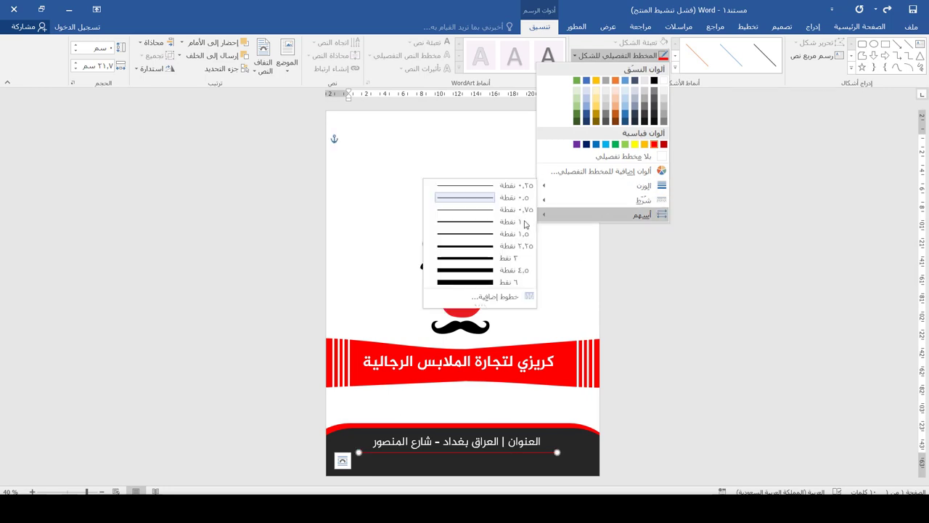
click(526, 223)
drag(605, 454, 606, 454)
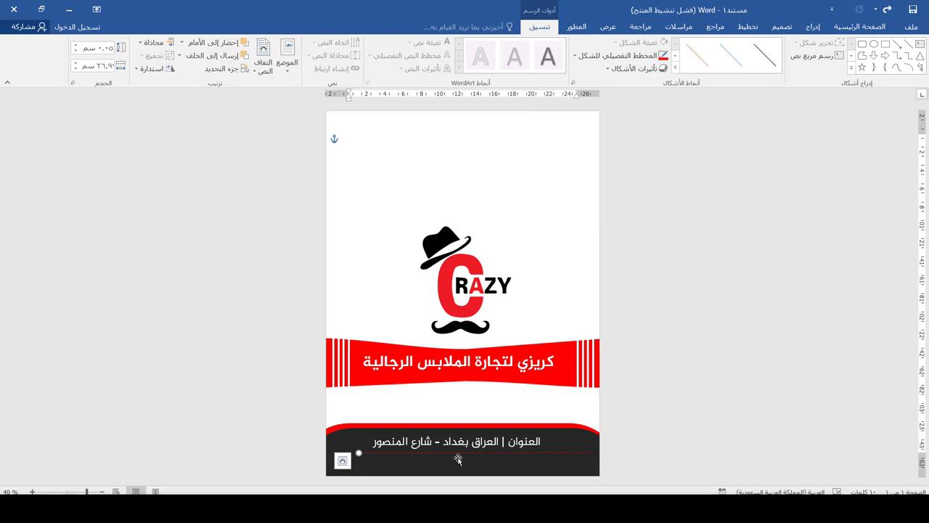
drag(359, 452, 317, 453)
Step: Duplicate the address text box and place the copy just under the original
ctrl+scroll(545, 456, up, 2)
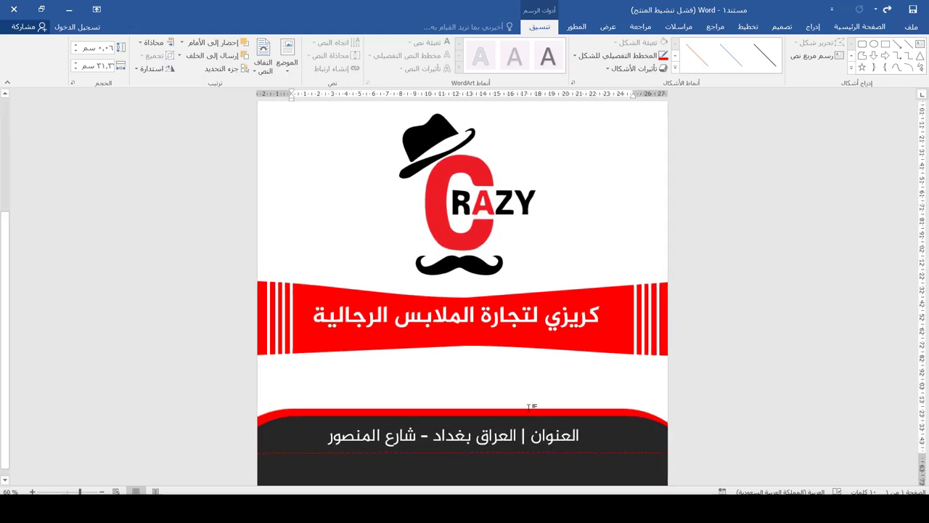
click(531, 407)
scroll(535, 409, down, 4)
click(493, 423)
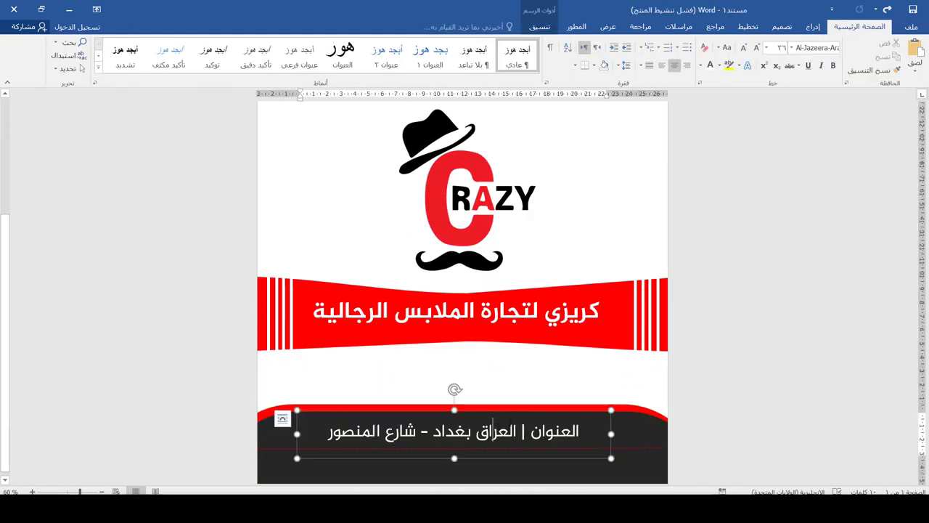
ctrl+scroll(609, 427, down, 2)
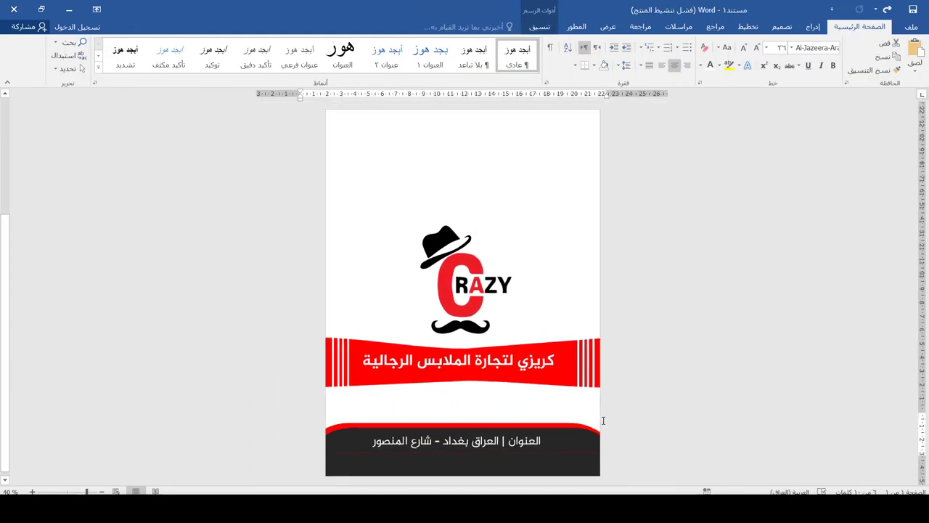
click(566, 440)
key(ctrl+c)
key(ctrl+v)
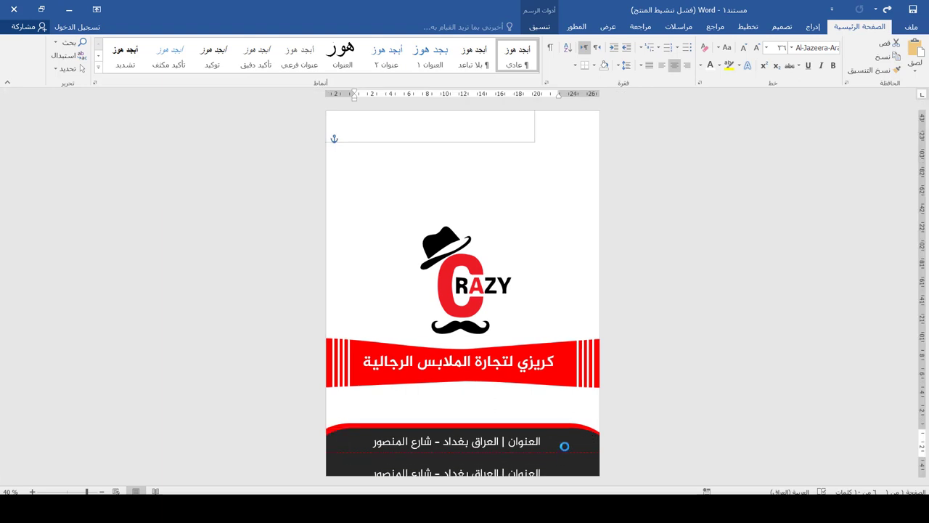
drag(565, 446, 565, 441)
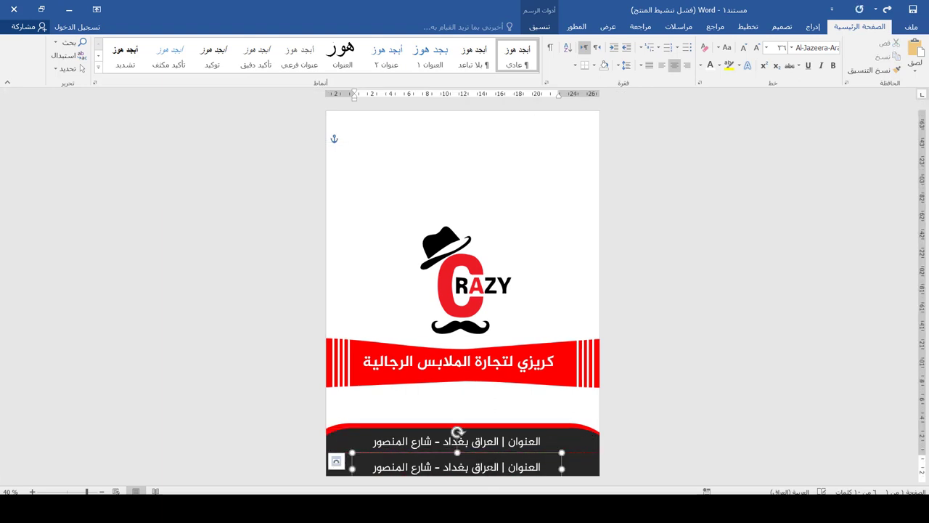
Step: Replace the copy's text with the shop's two phone numbers separated by a bar
mouse_move(461, 450)
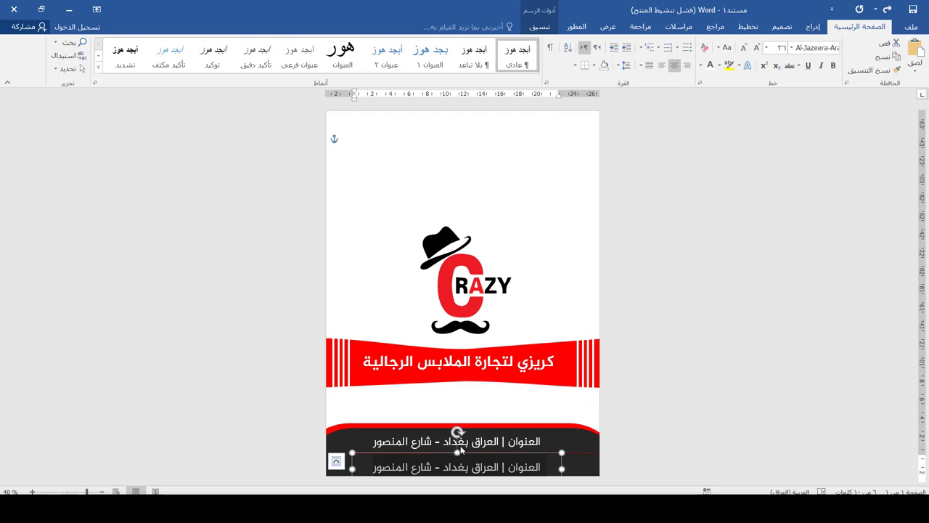
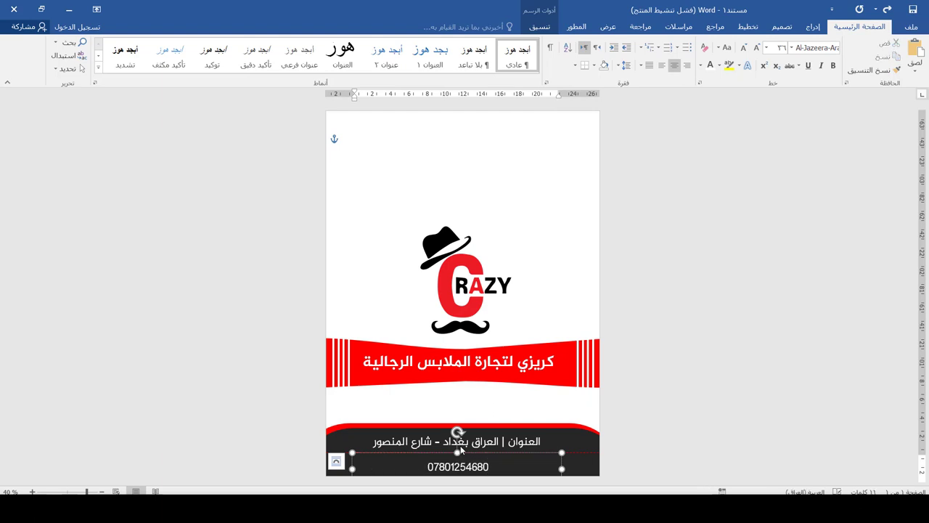
text( |)
key(ctrl+v)
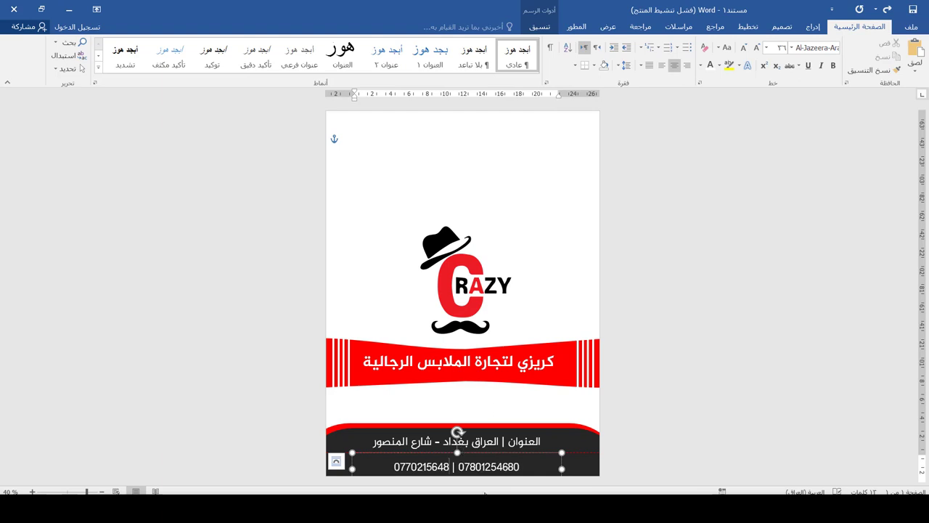
Step: Copy the address box into the white strip above the dark panel and select it
click(577, 317)
scroll(577, 318, down, 1)
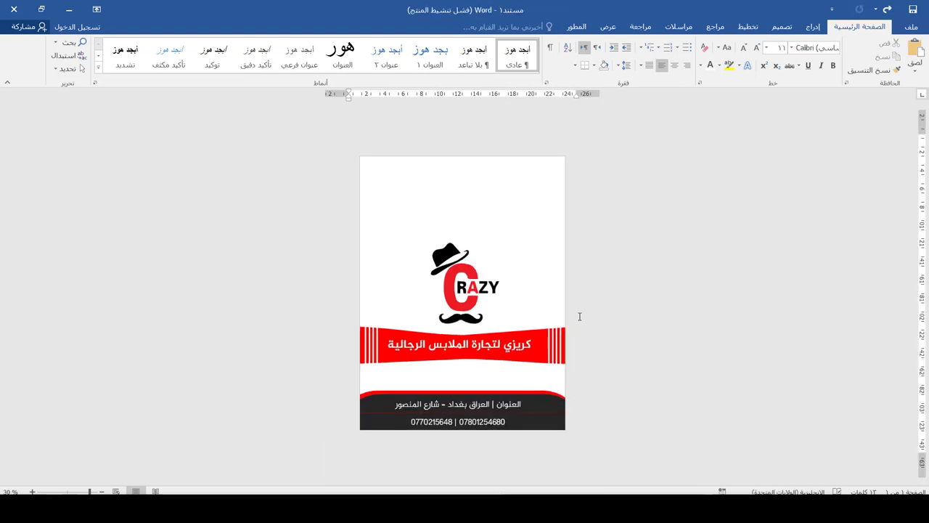
click(492, 405)
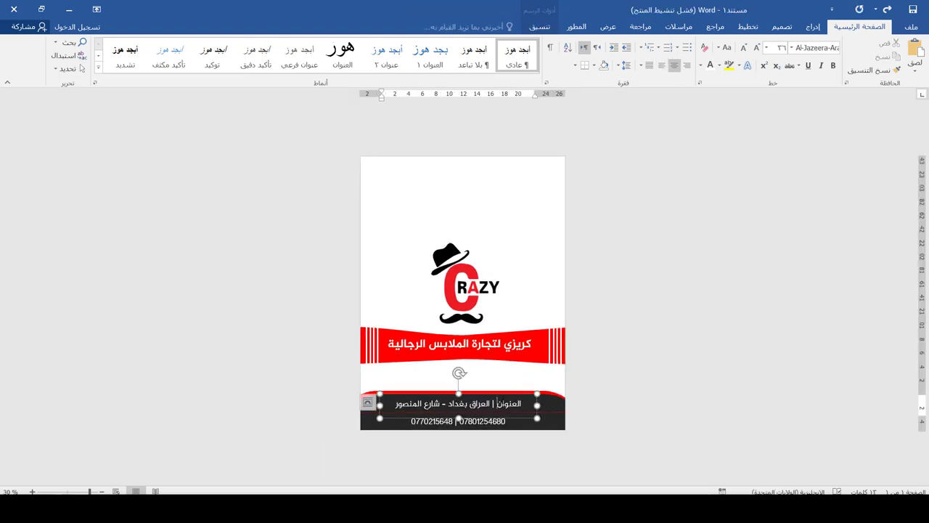
shift+click(538, 403)
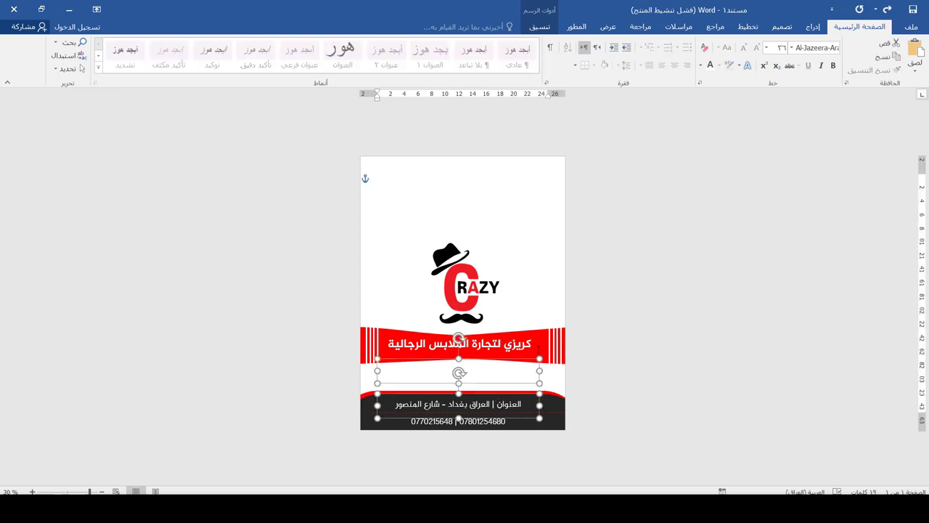
click(529, 375)
click(528, 362)
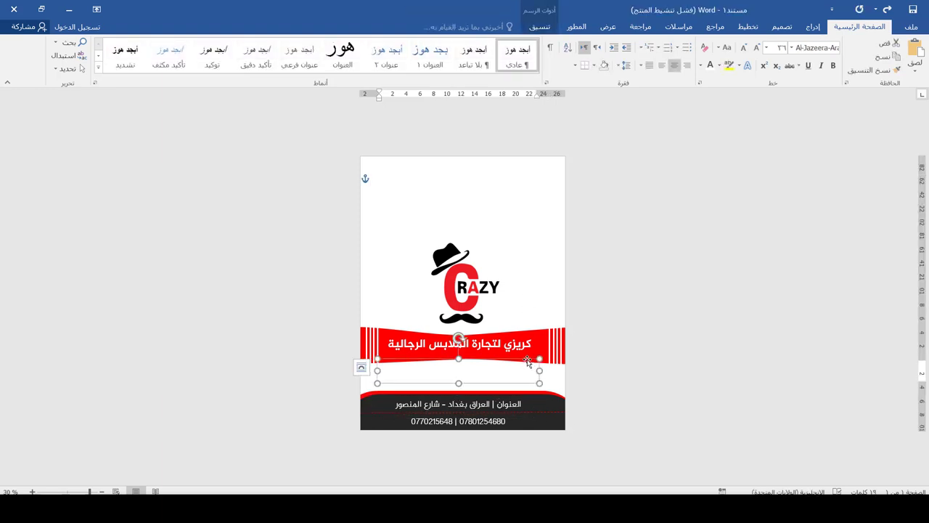
Step: Colour the copied box's text red and apply Al-Jazeera-Arabic-Bold
click(701, 65)
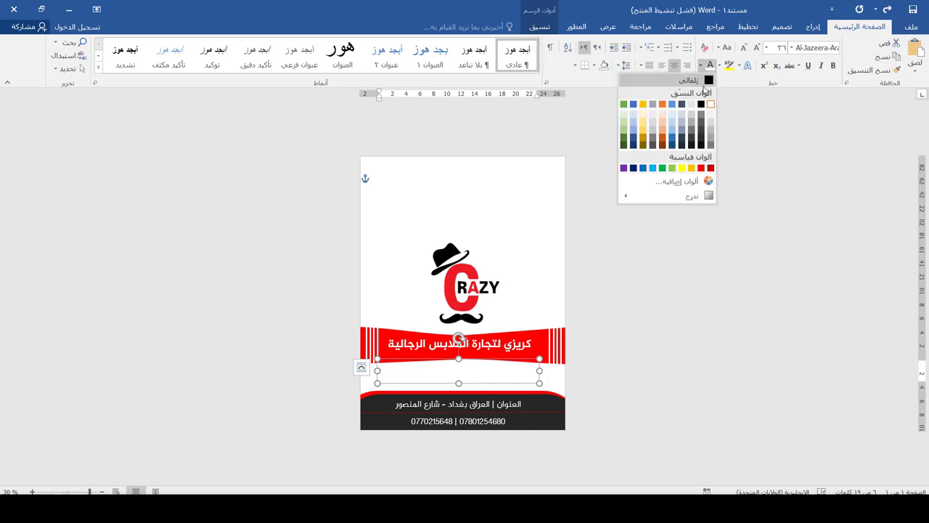
click(701, 168)
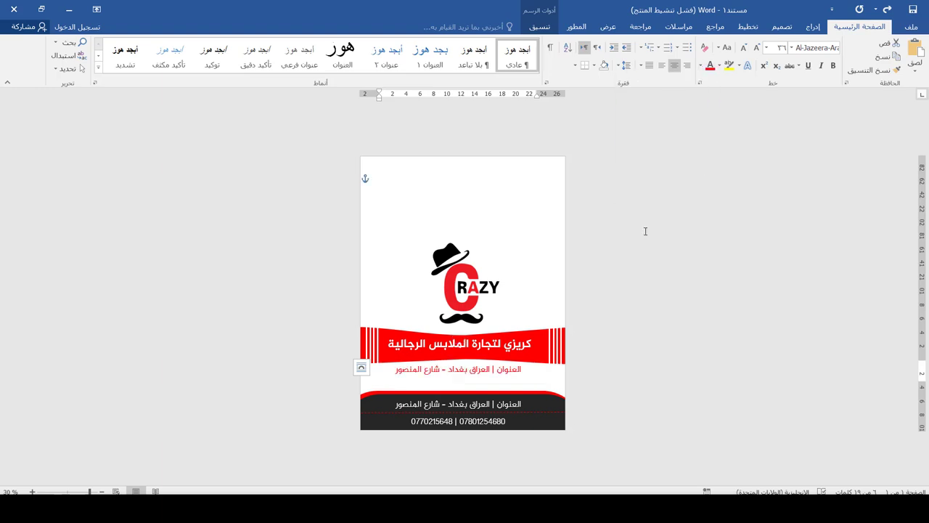
click(792, 48)
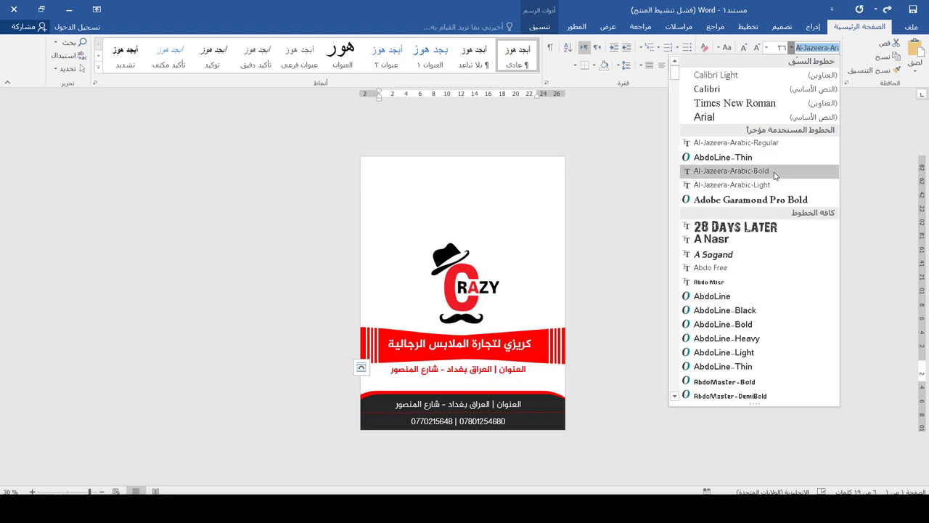
click(774, 176)
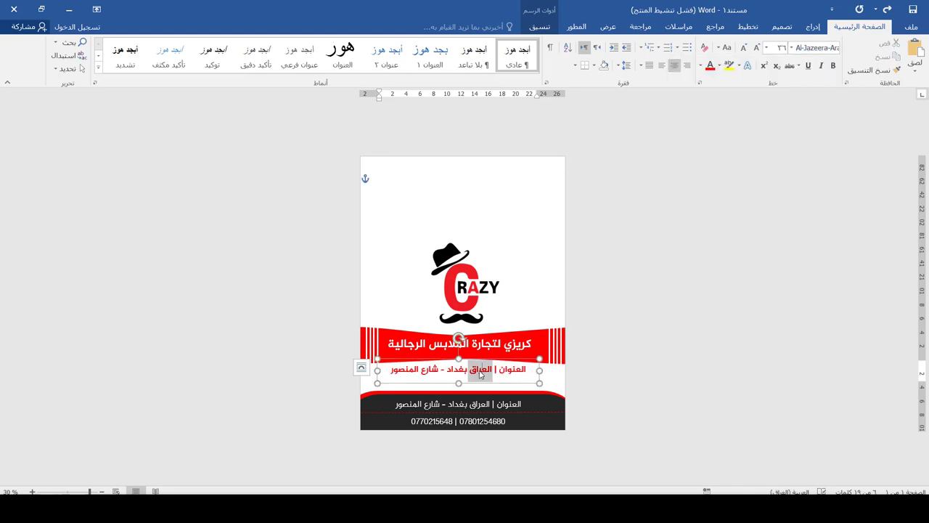
Step: Type 'أزياء تركية | أزياء صينية | أزياء ايطالية' and set it to size 36
text(أزياء)
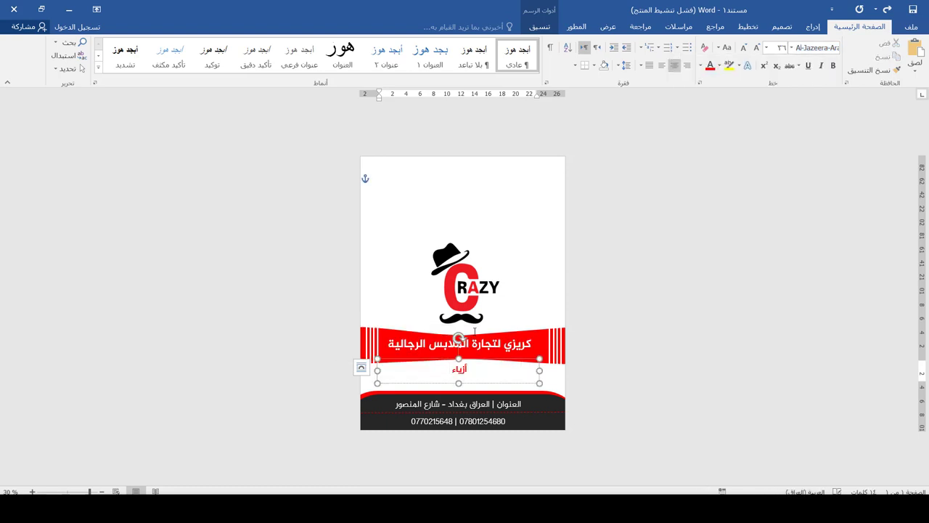
text( تركية | أزياء صين)
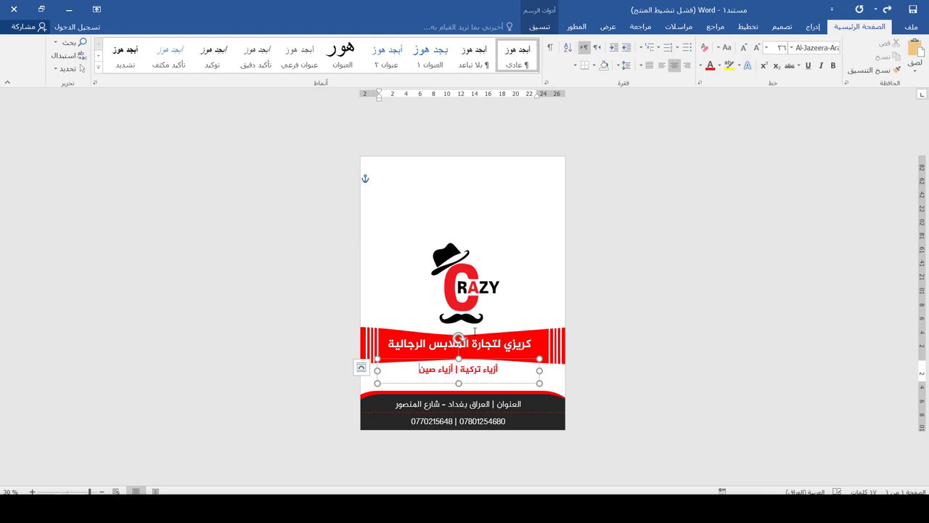
text(ية |)
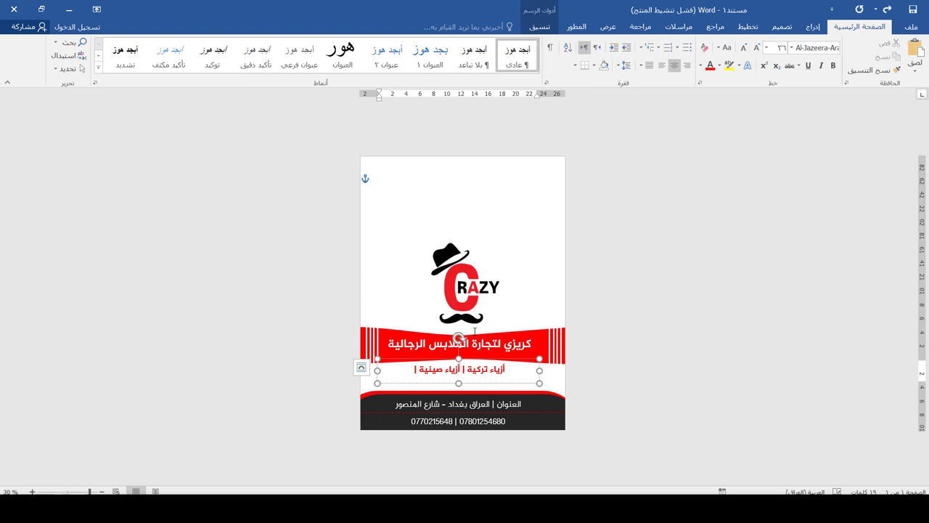
text( أزياء ا)
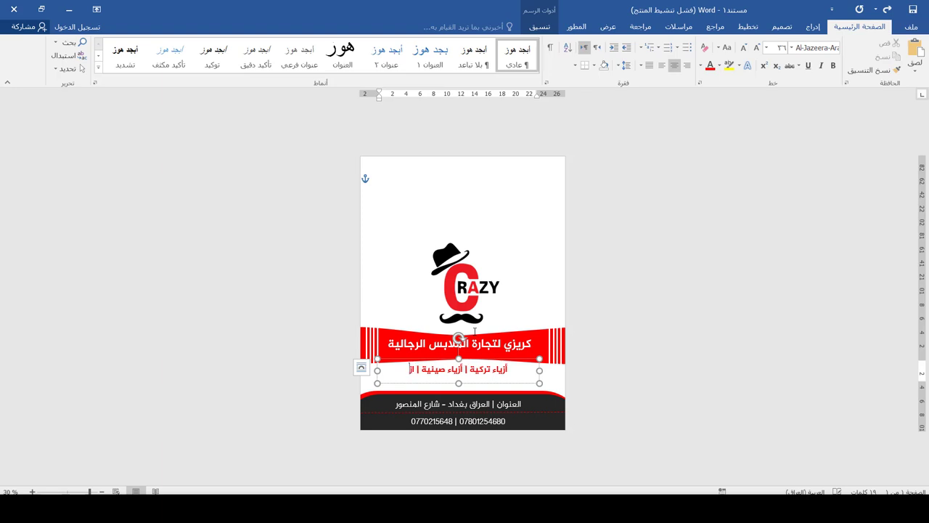
text(يطالية)
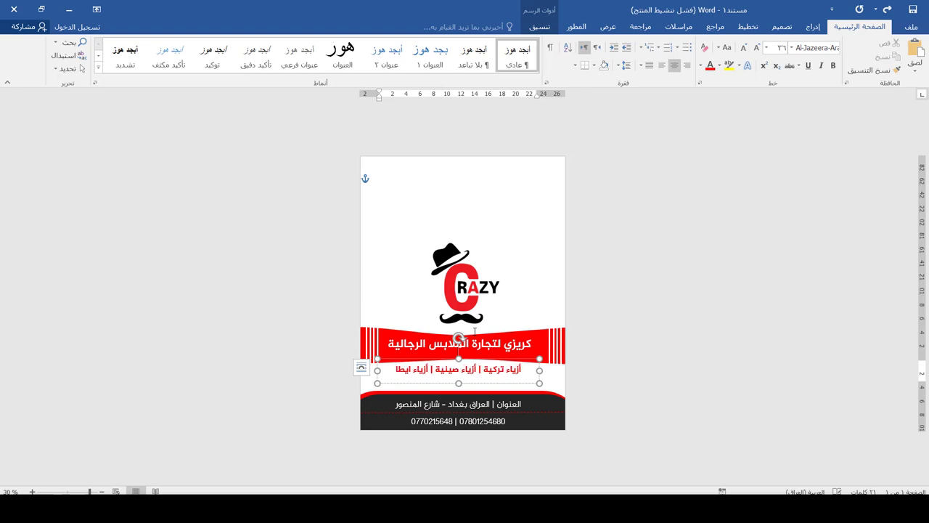
key(Escape)
click(782, 48)
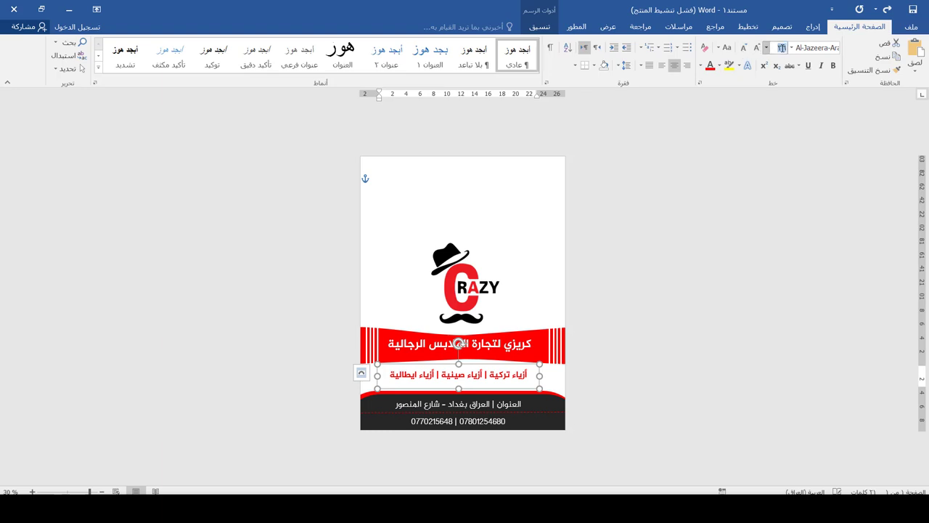
text(40)
key(Return)
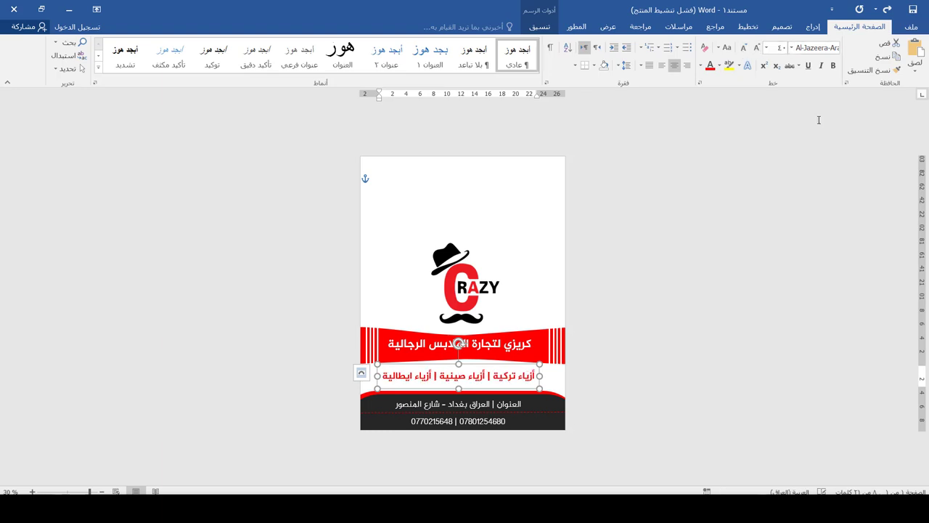
click(745, 48)
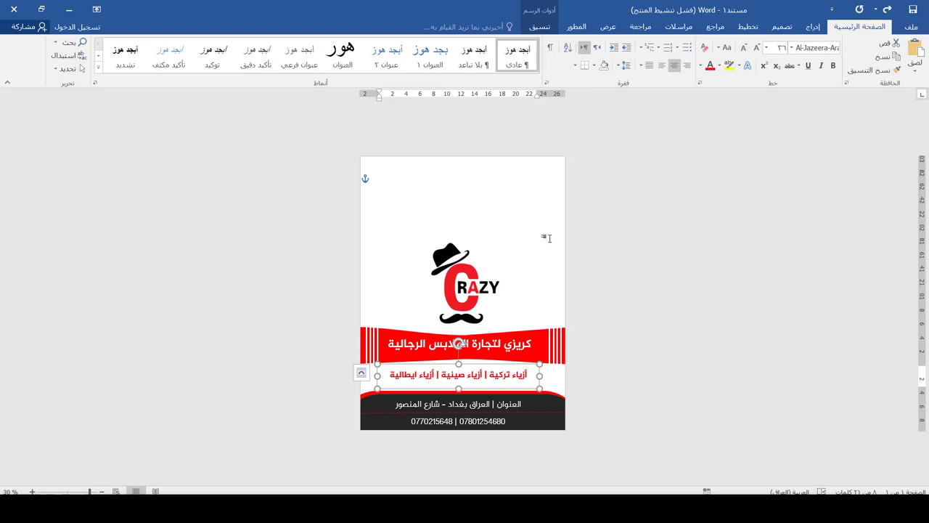
click(537, 208)
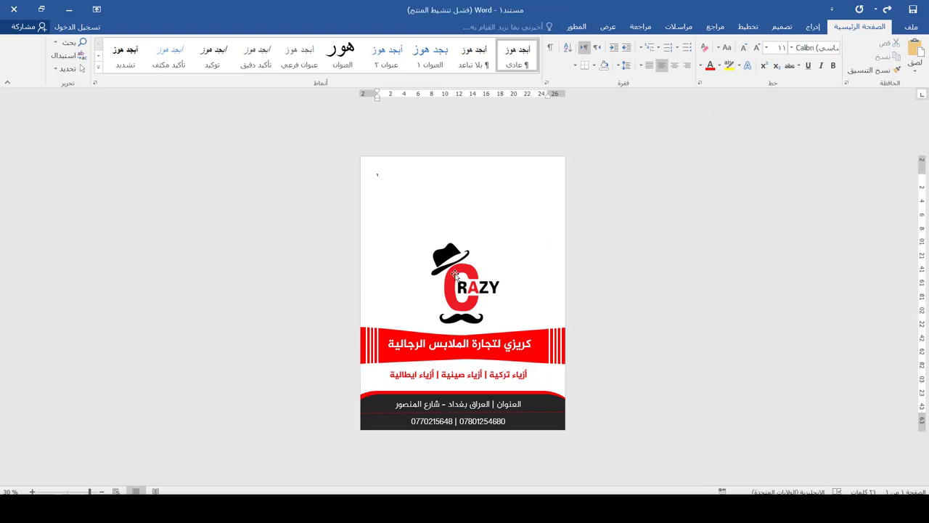
Step: Raise the CRAZY logo slightly, then switch to the bag-sizes photo in Windows Photos
drag(454, 275, 463, 268)
click(269, 358)
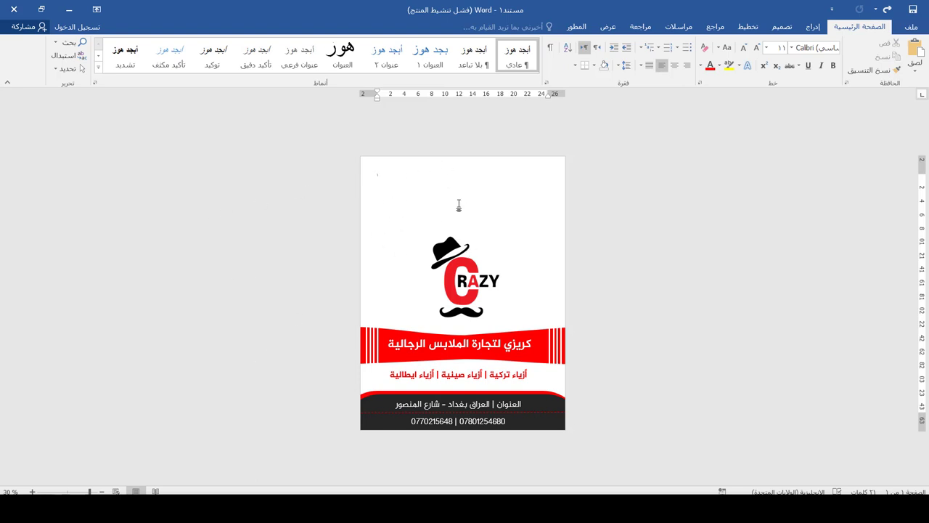
key(alt+Tab)
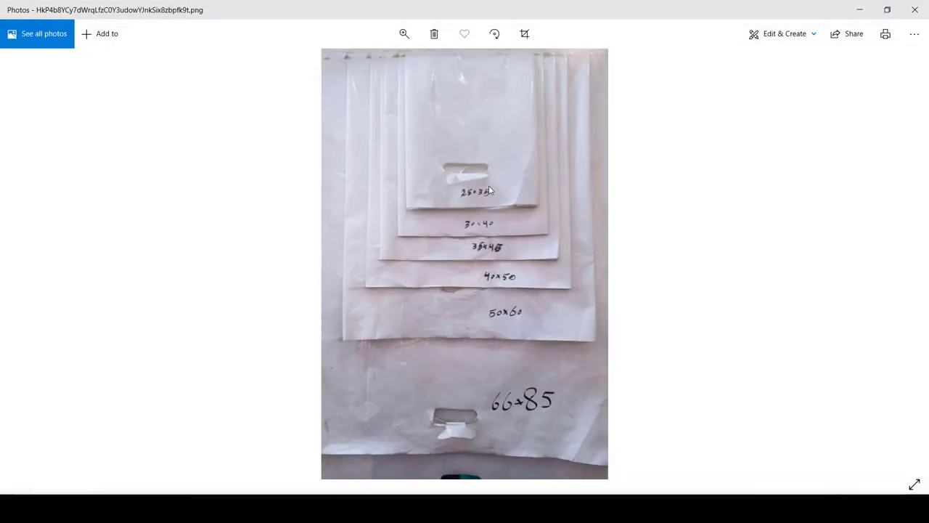